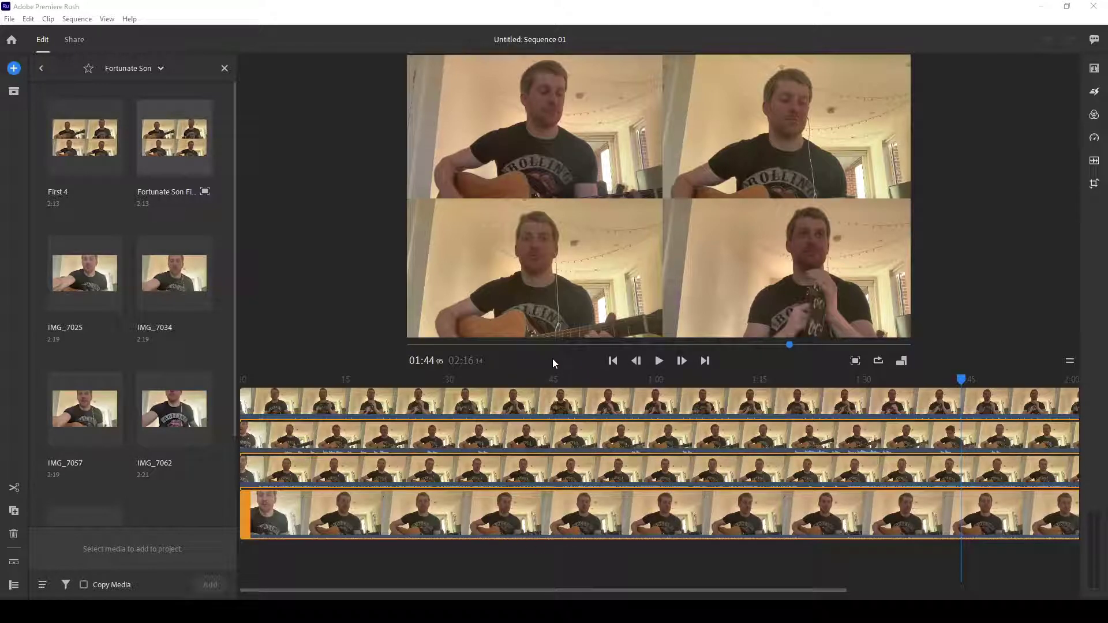
Append the Lead Vox clip after the stacked tracks and zoom out to show the sequence through 4:39.
scroll(145, 375, "down", 2)
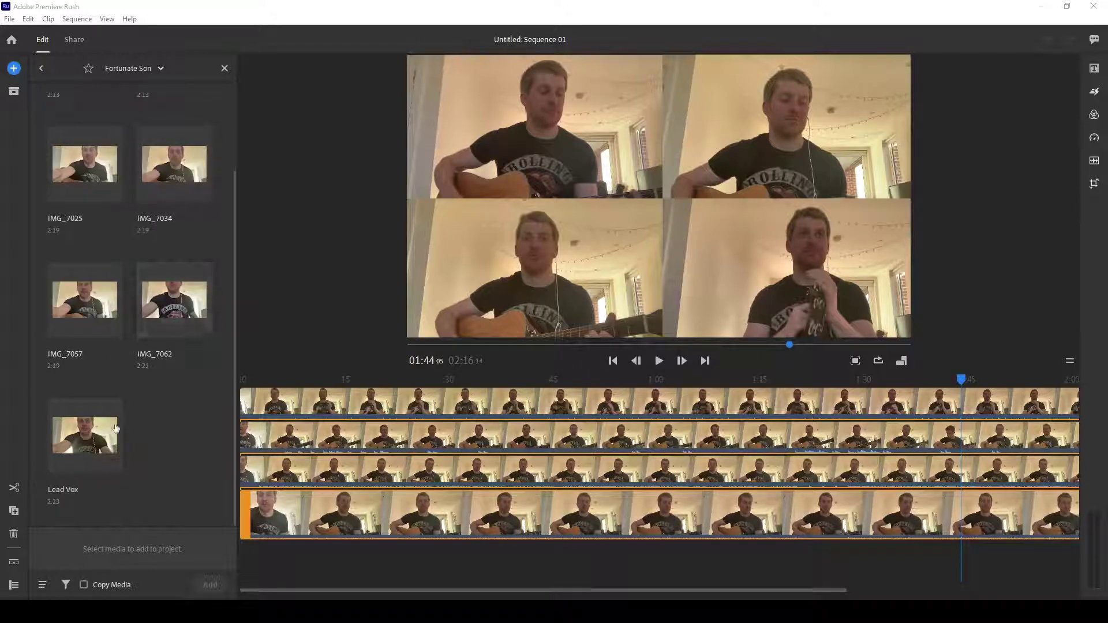
left_click(115, 430)
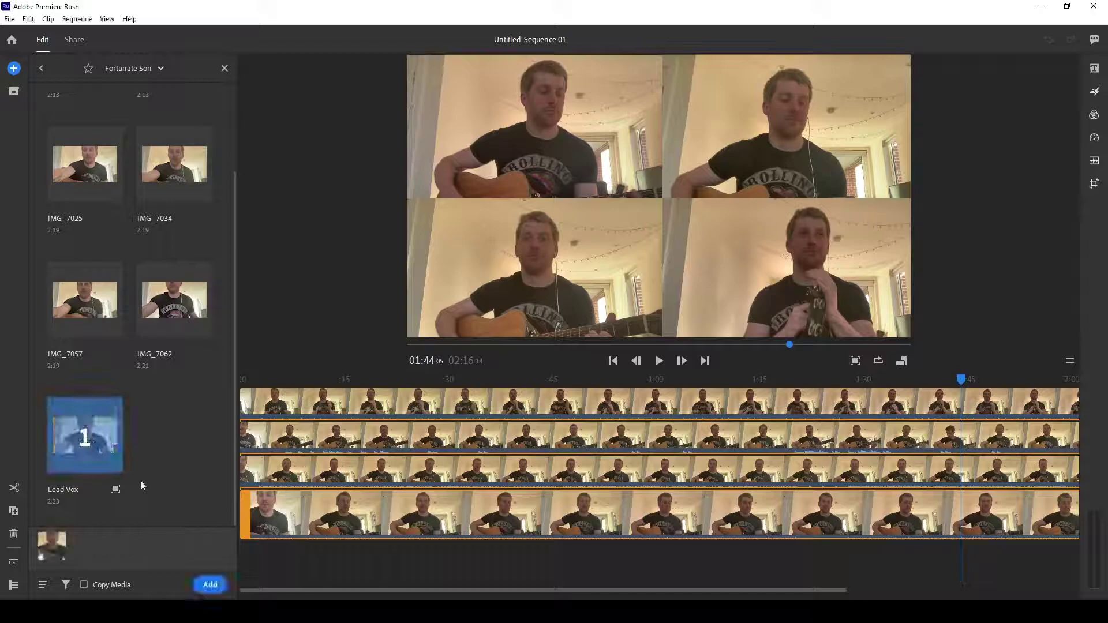
left_click(211, 583)
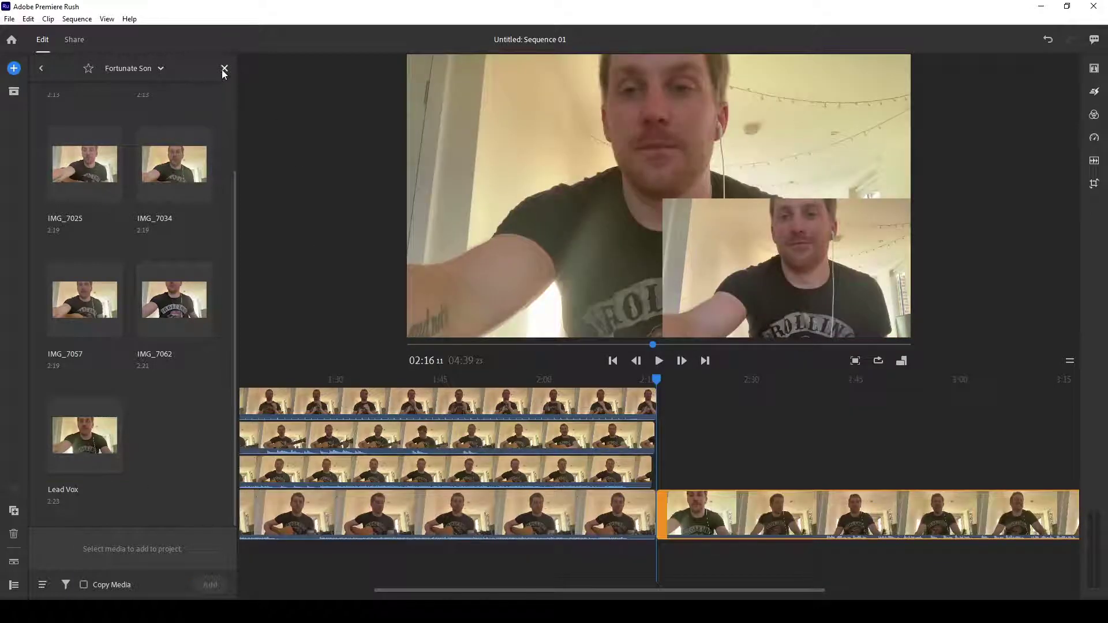
left_click(224, 69)
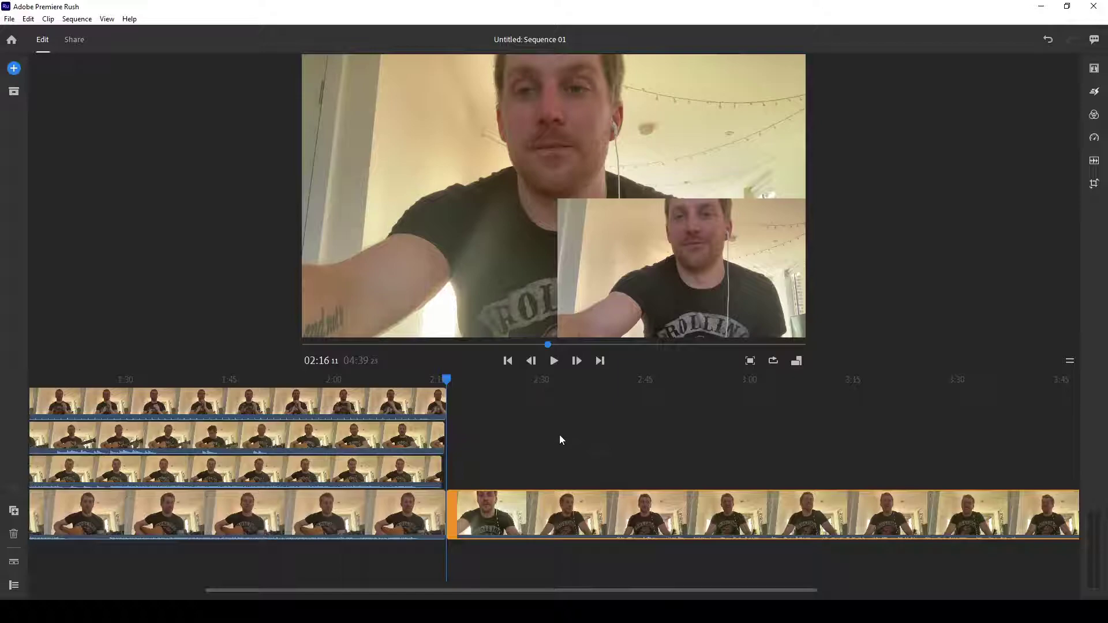
scroll(556, 439, "down", 3)
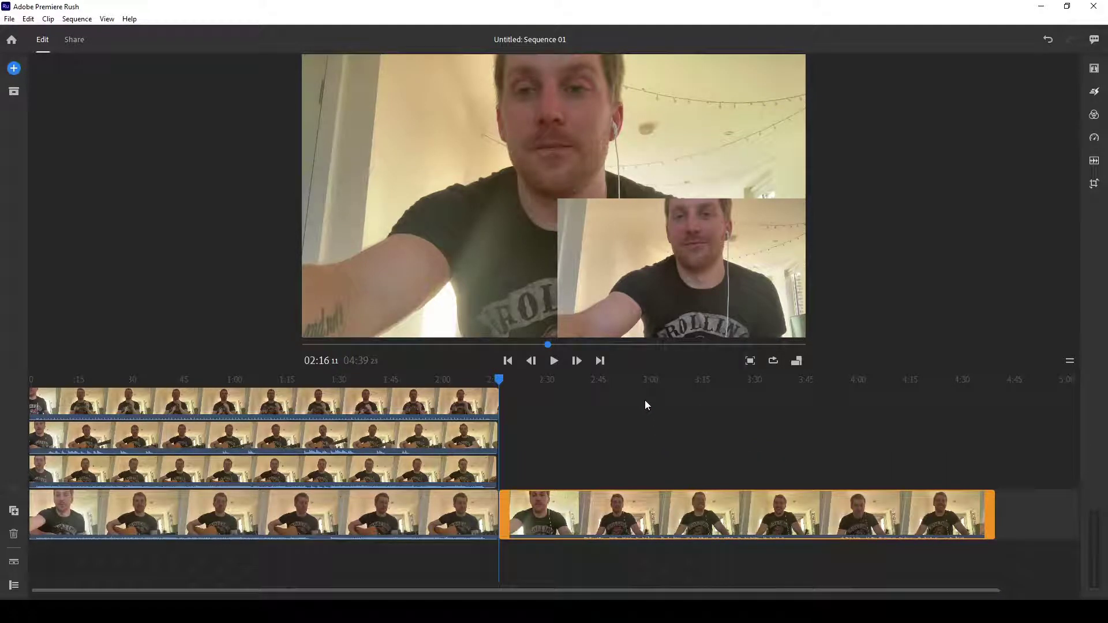
Delete the appended Lead Vox clip and play the four-way split from 1:41 to 1:47.
key("Delete")
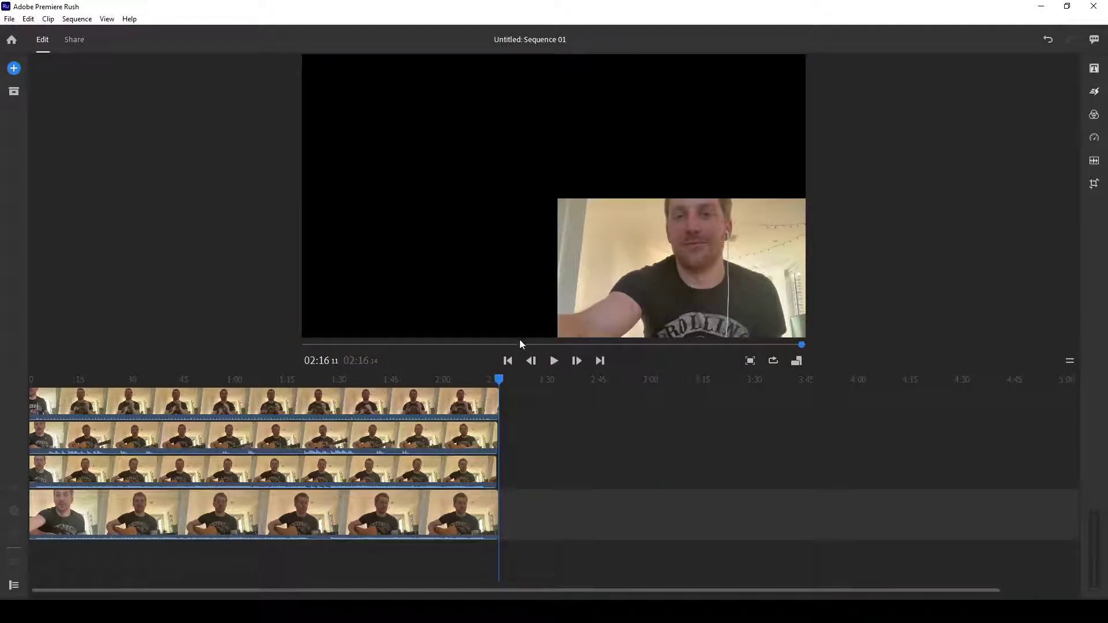
left_click(379, 379)
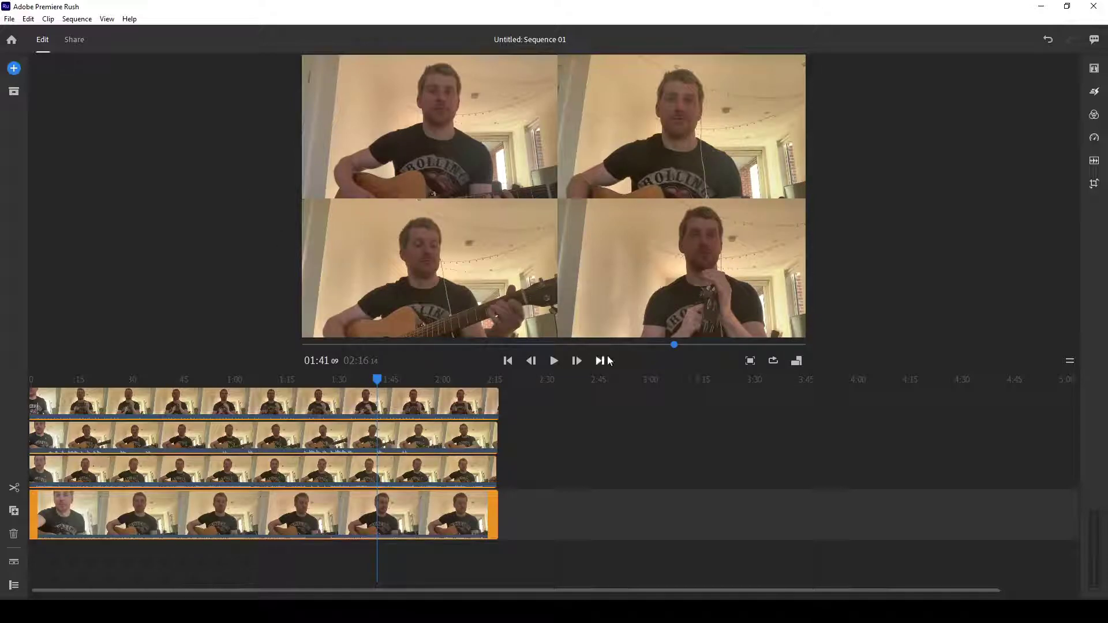
left_click(554, 361)
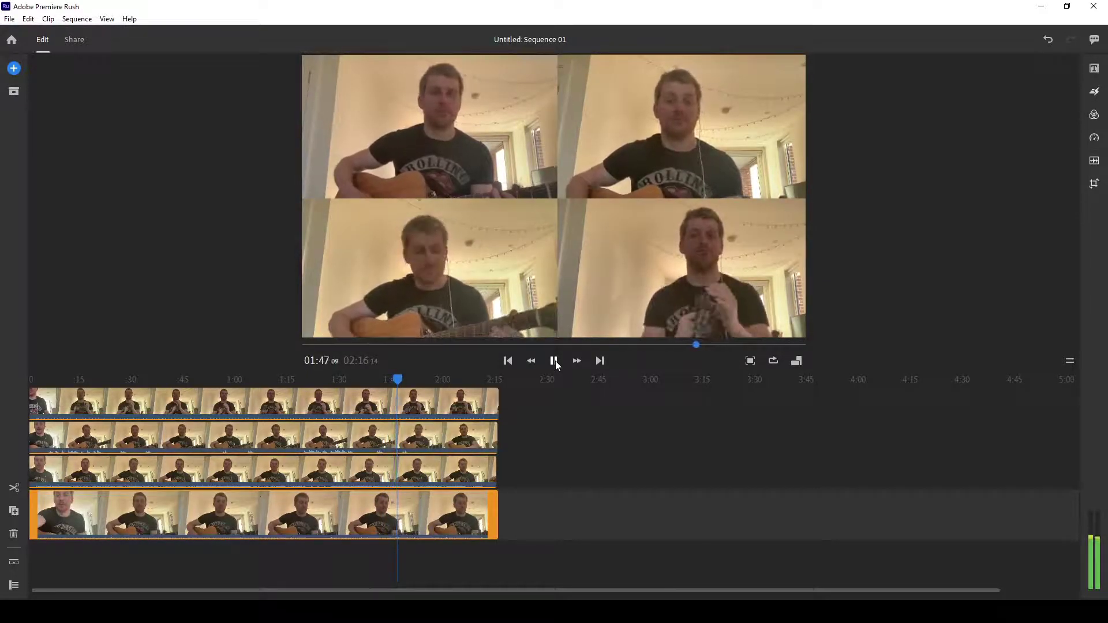
left_click(555, 361)
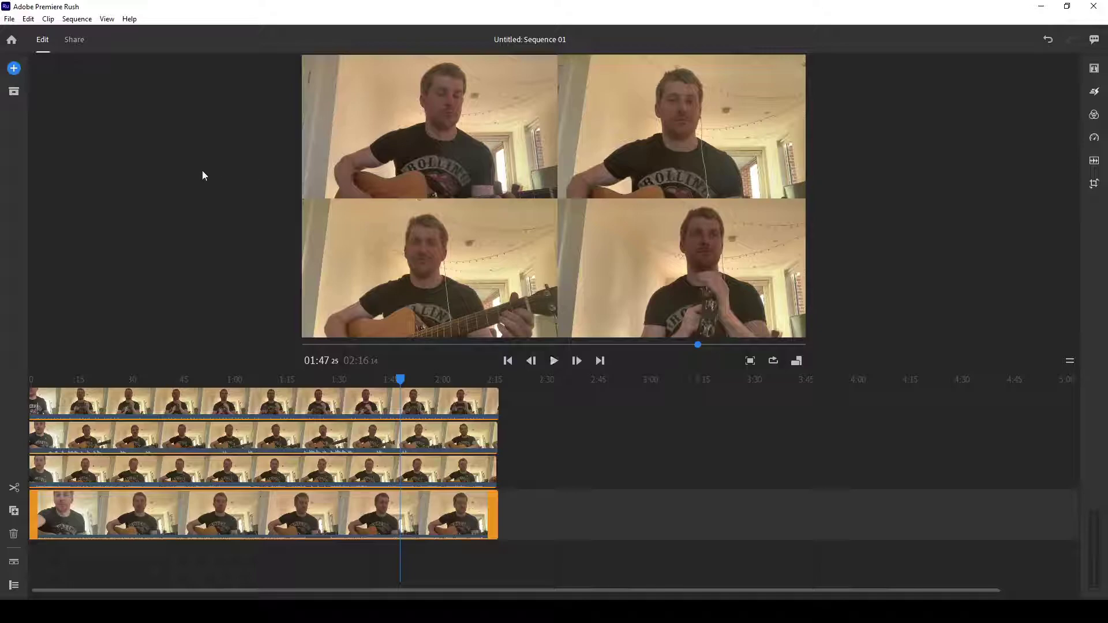
Set the export file name to 'First 4' in the Share settings and go back to editing.
left_click(69, 41)
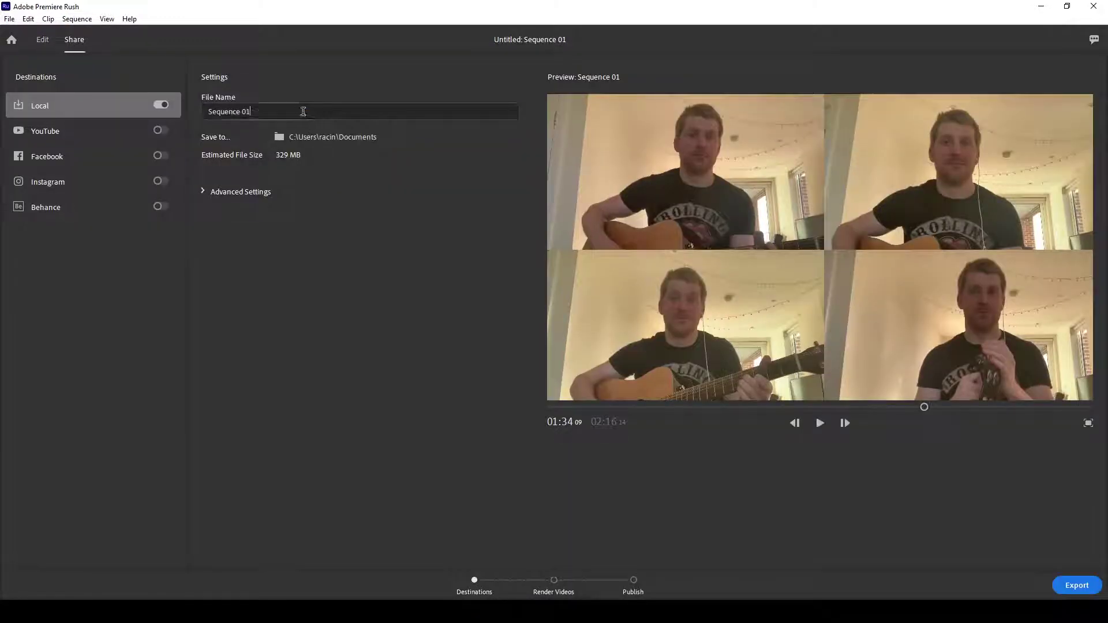
left_click(302, 110)
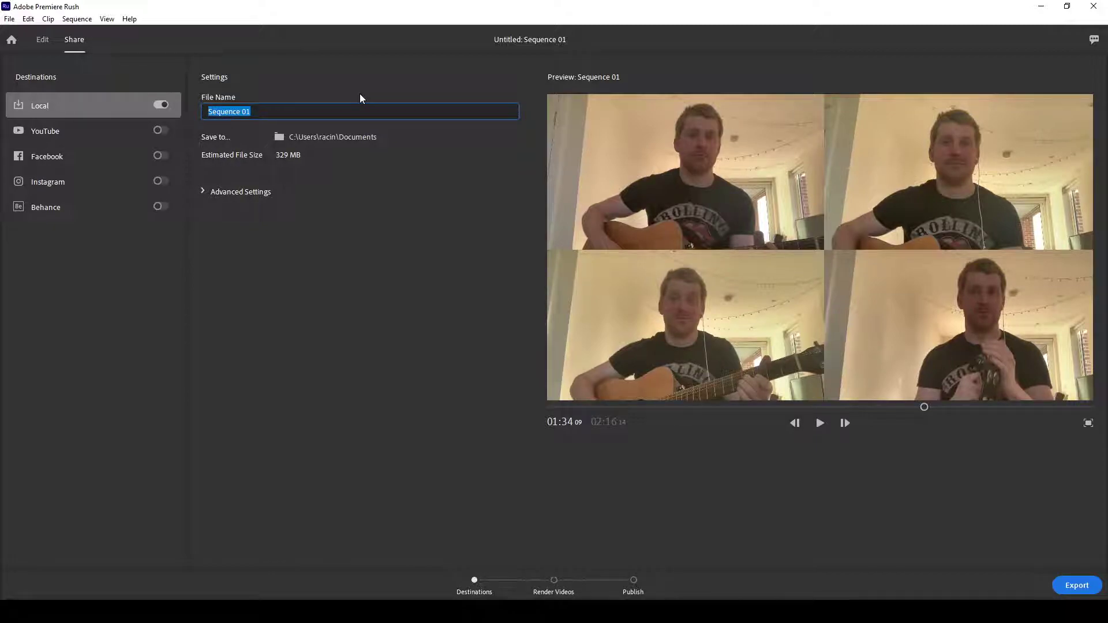
type("First 4")
key("Return")
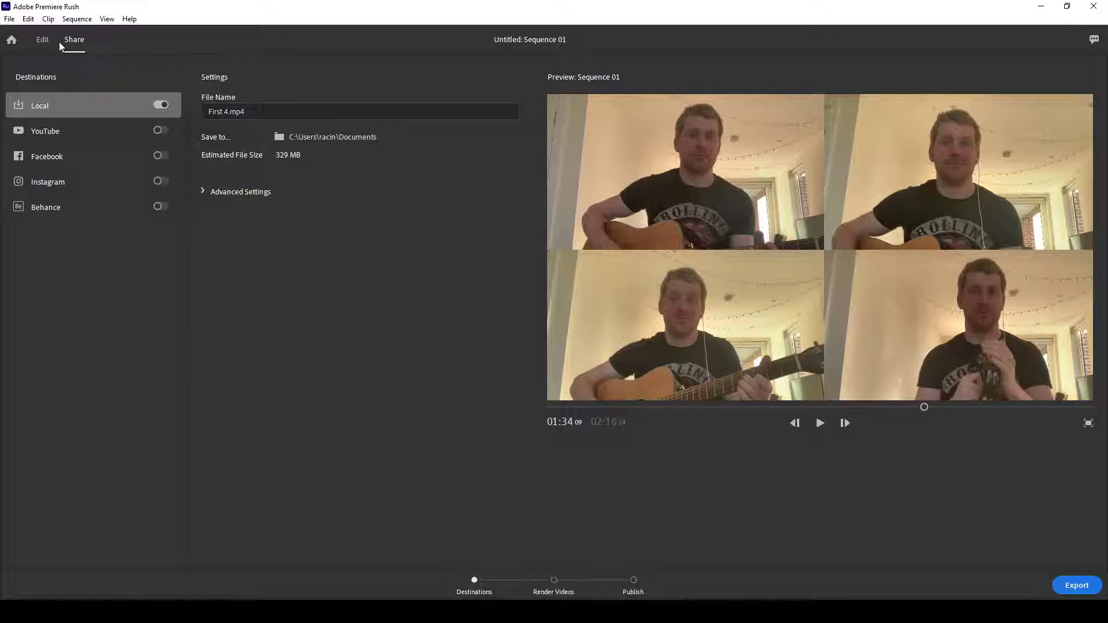
left_click(43, 42)
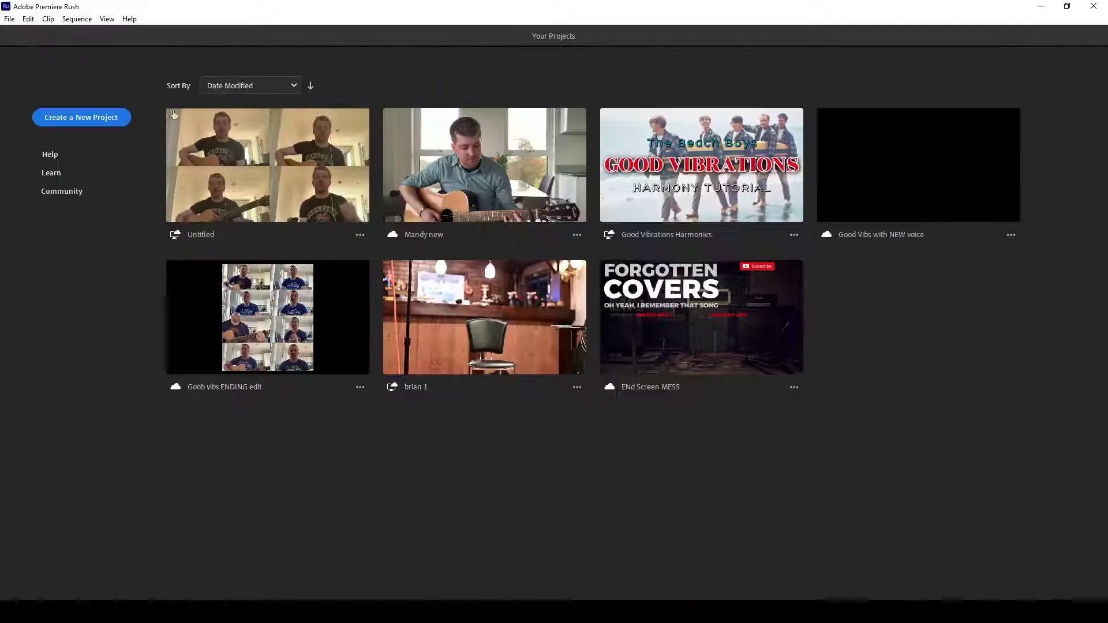
Create a new project named 'CCR Final' using the First 4 and Lead Vox clips, in that order.
left_click(86, 117)
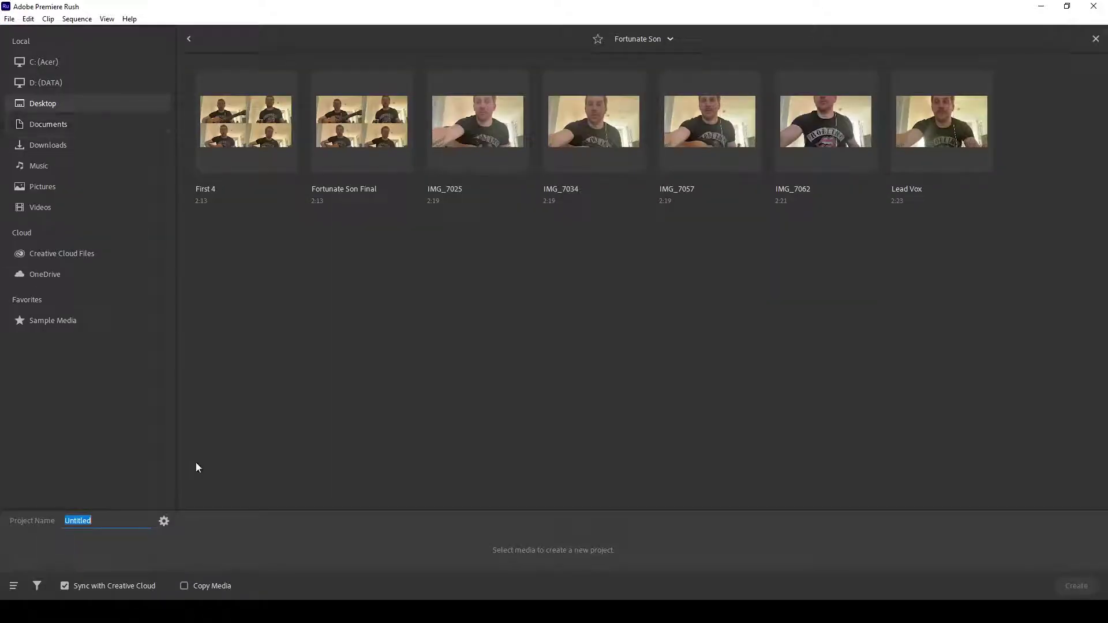
left_click(103, 522)
type("CCR Final")
left_click(246, 121)
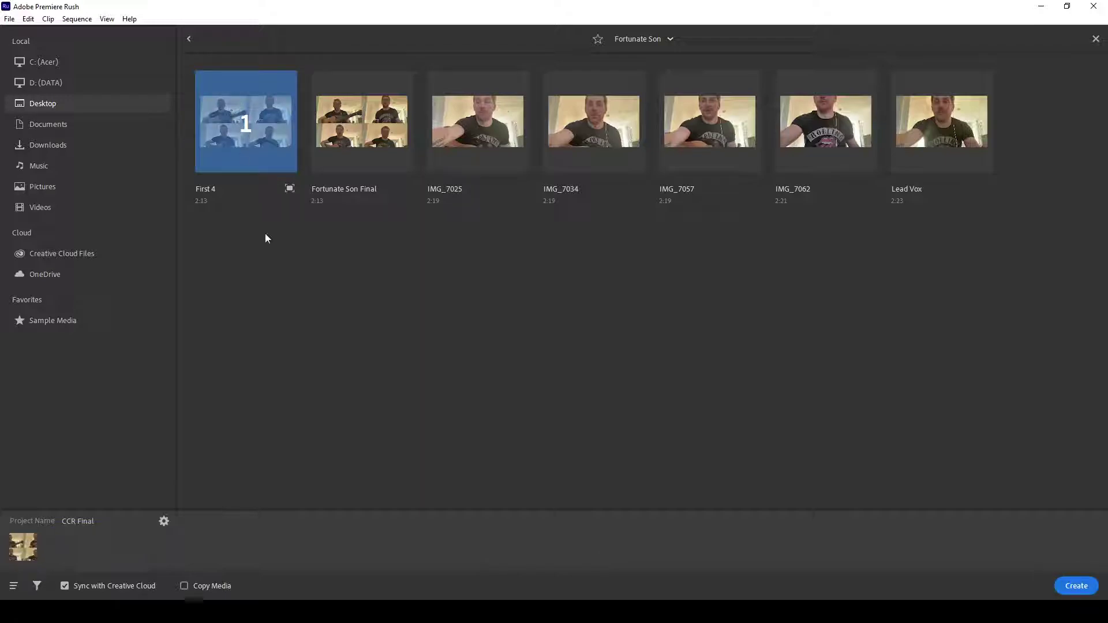
left_click(942, 131)
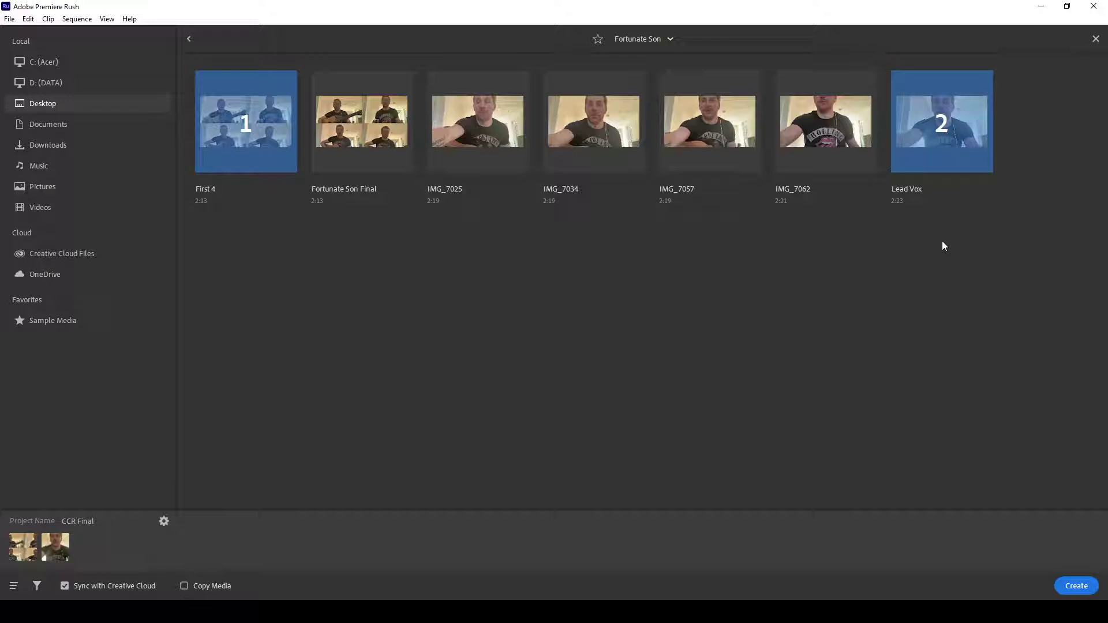
left_click(1076, 586)
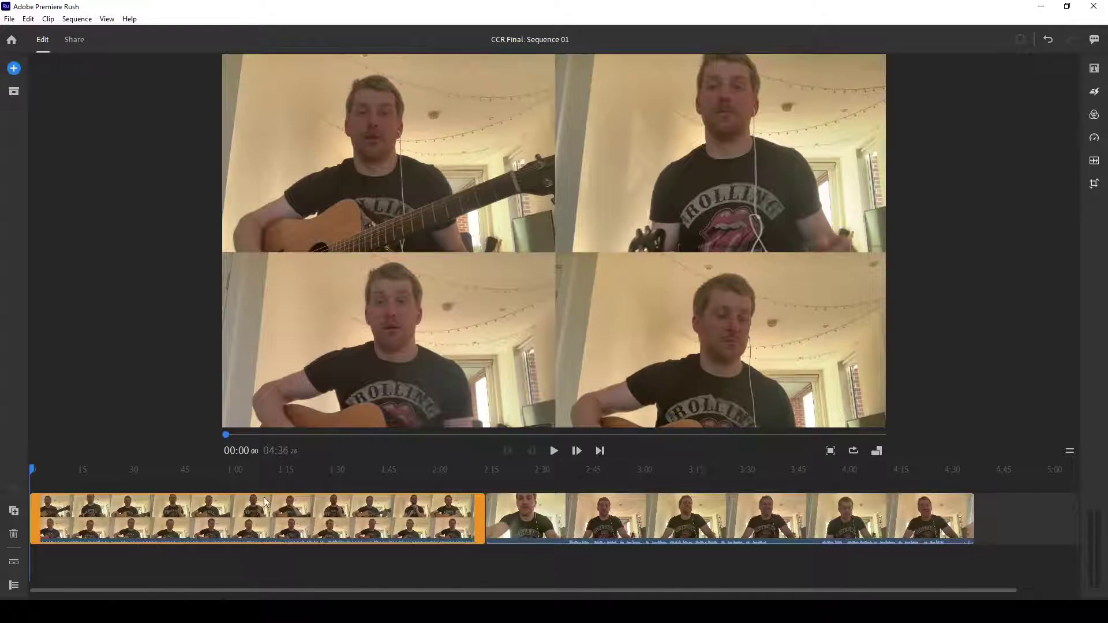
Move Lead Vox onto a track above First 4 at 0:00 and scale it into a centred inset.
left_click(602, 522)
left_click_drag(628, 537, 161, 490)
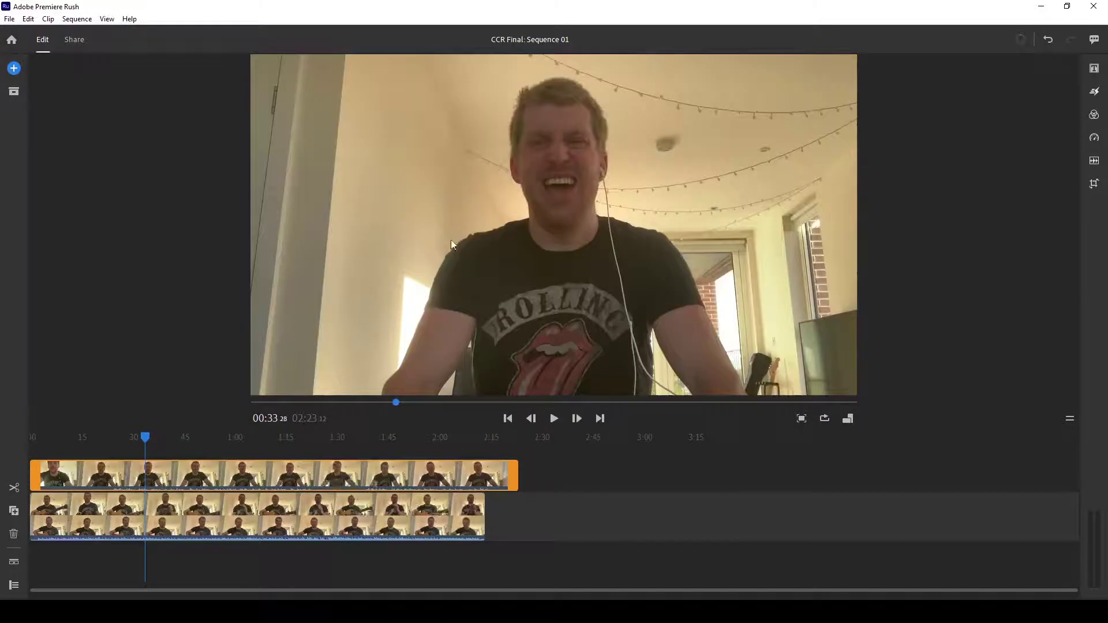
left_click(448, 241)
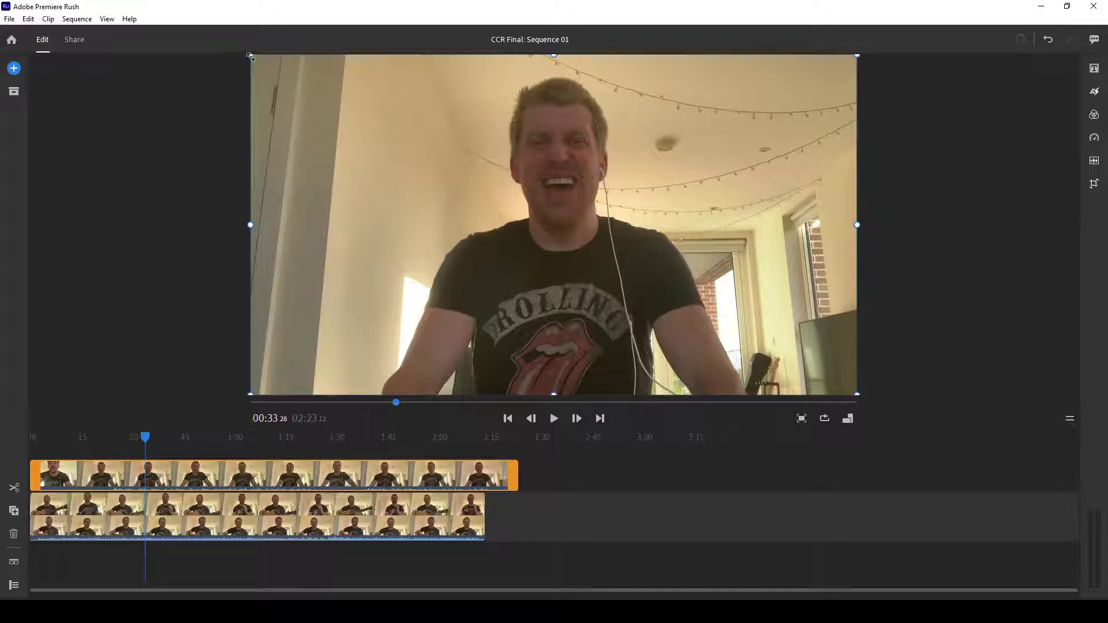
left_click_drag(249, 61, 486, 166)
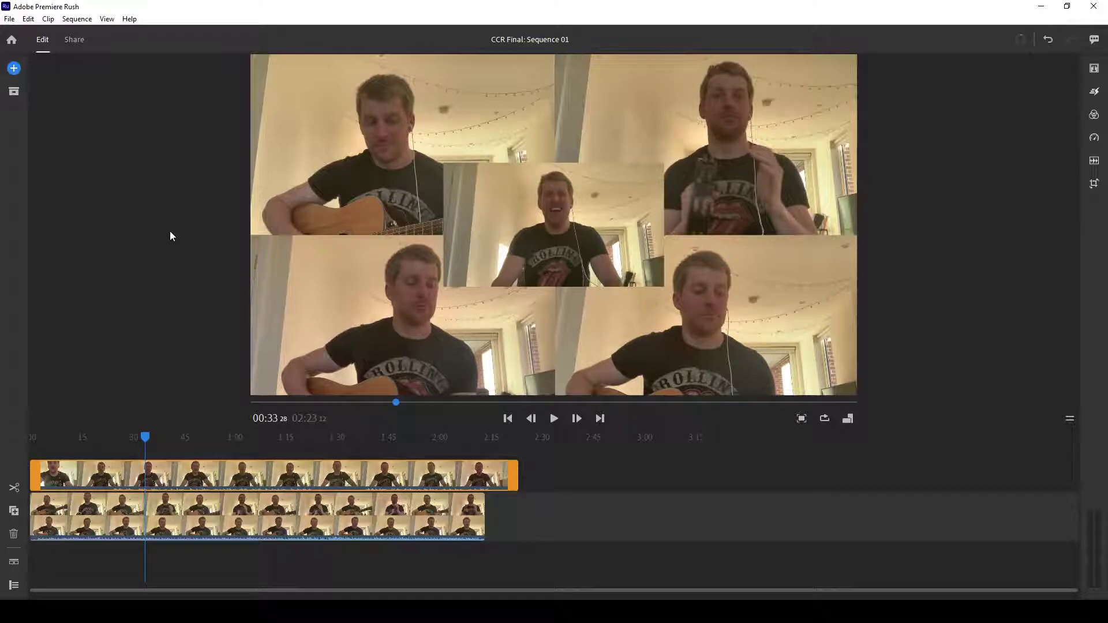
Review the First 4 clip's audio settings, then reselect the Lead Vox clip.
left_click(225, 517)
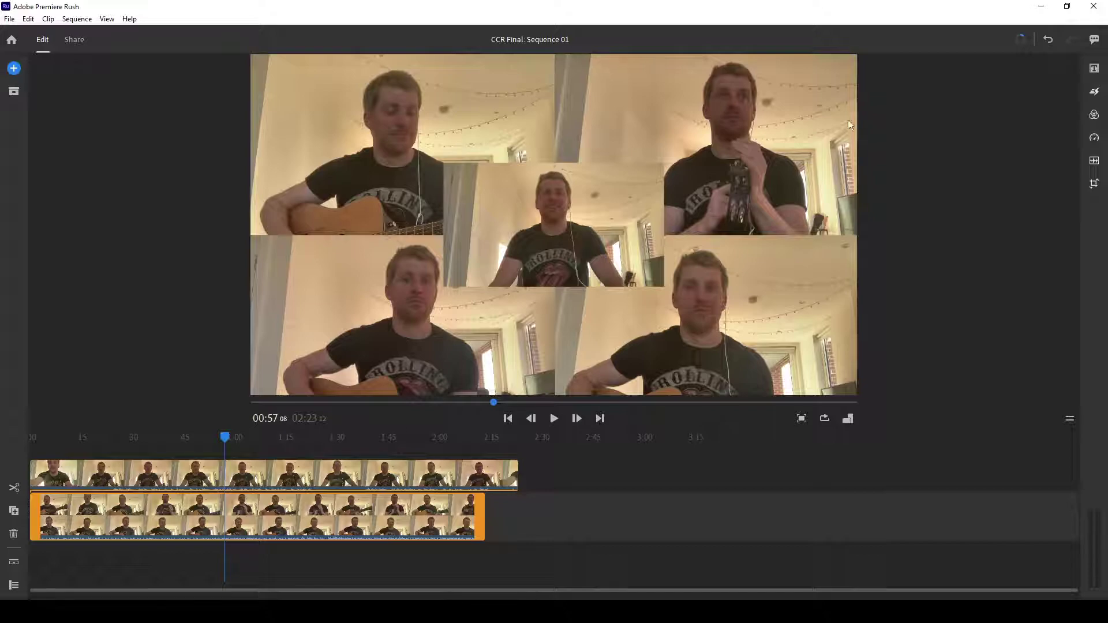
left_click(1094, 160)
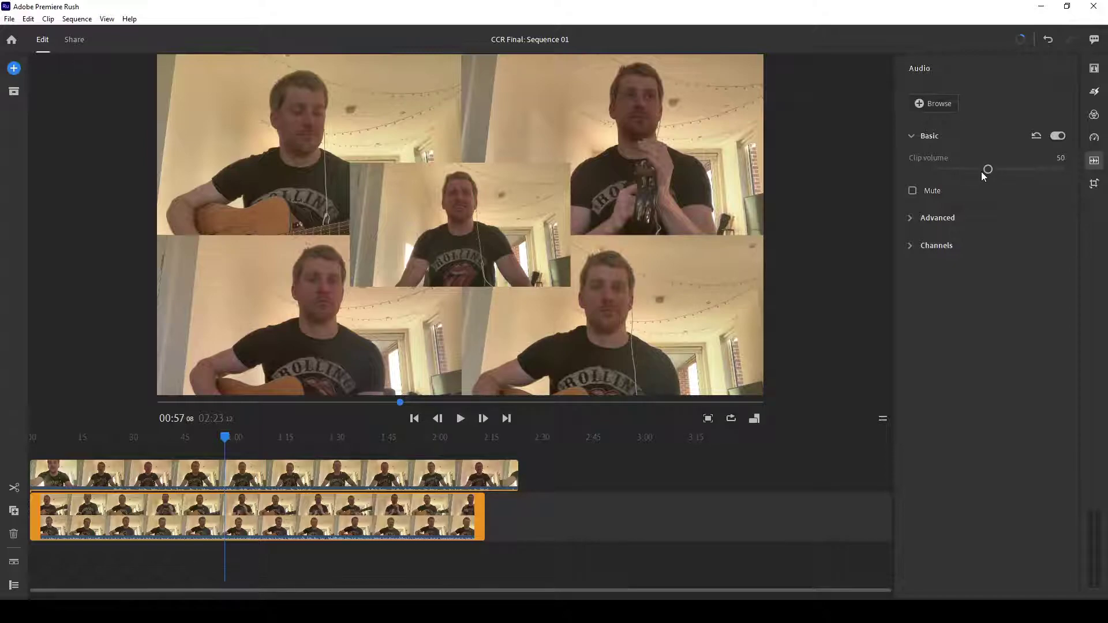
left_click(1094, 160)
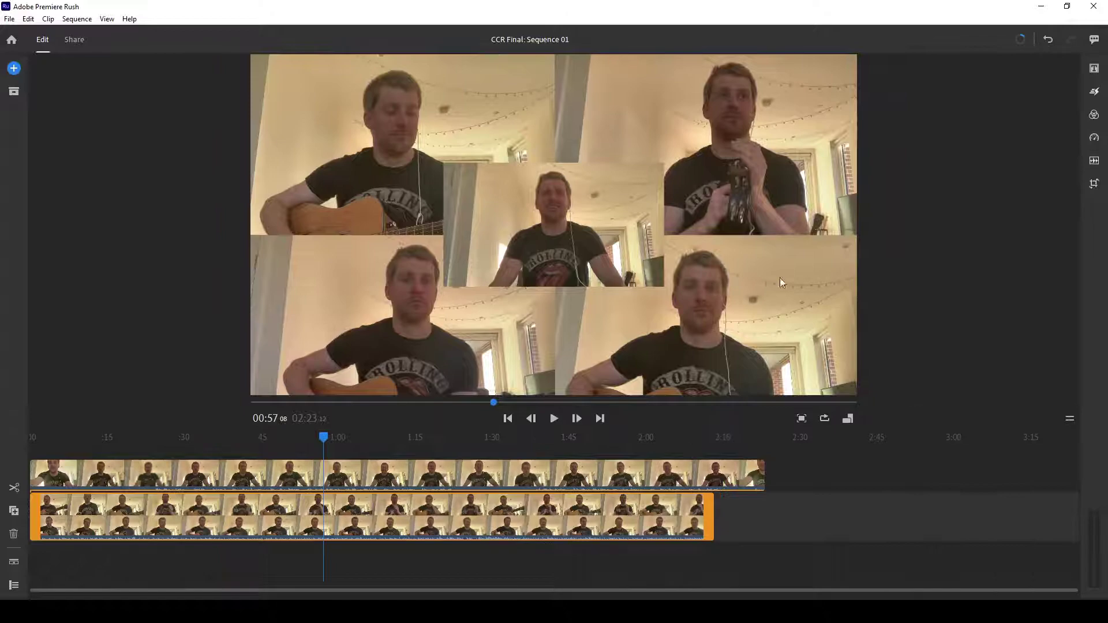
left_click(434, 483)
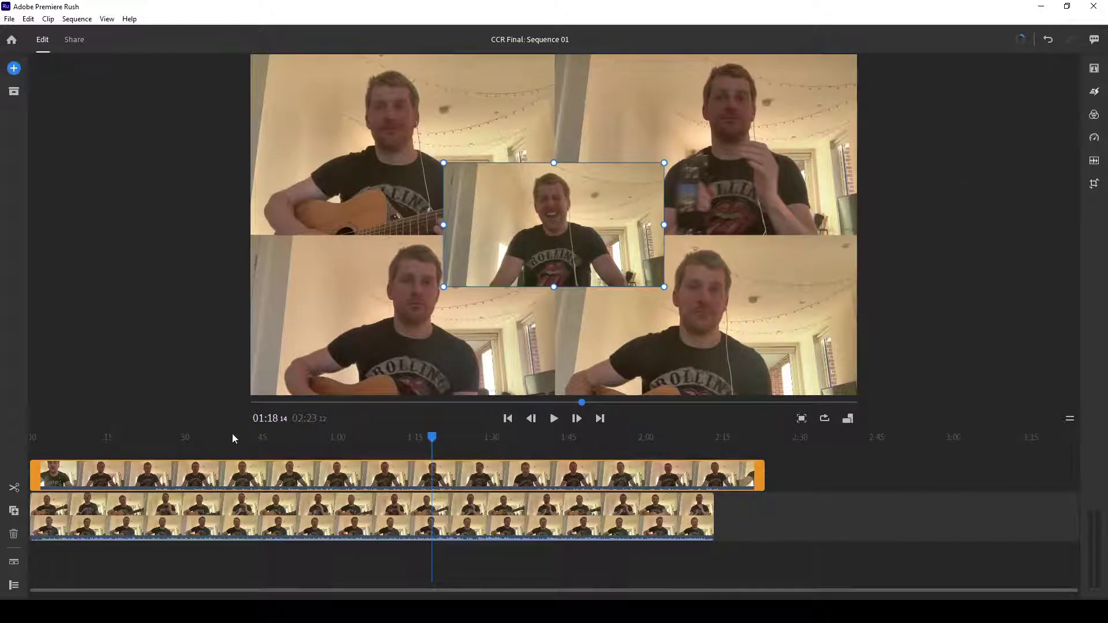
Return the playhead to 0:00, zoom in, and undo a trial trim of Lead Vox's start.
left_click(102, 438)
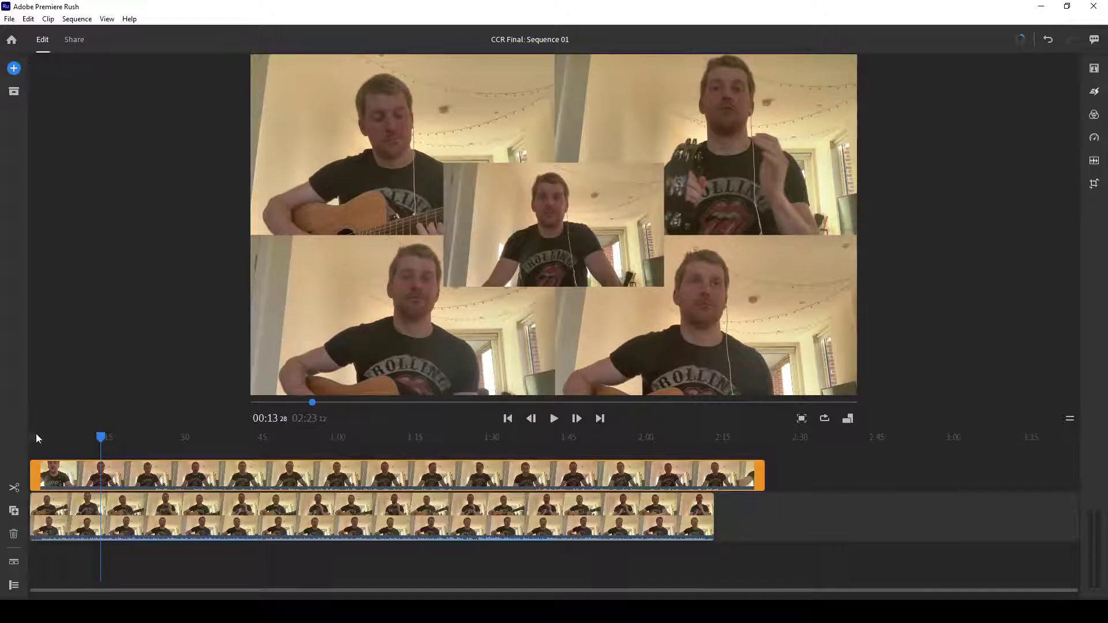
left_click_drag(78, 442, 34, 445)
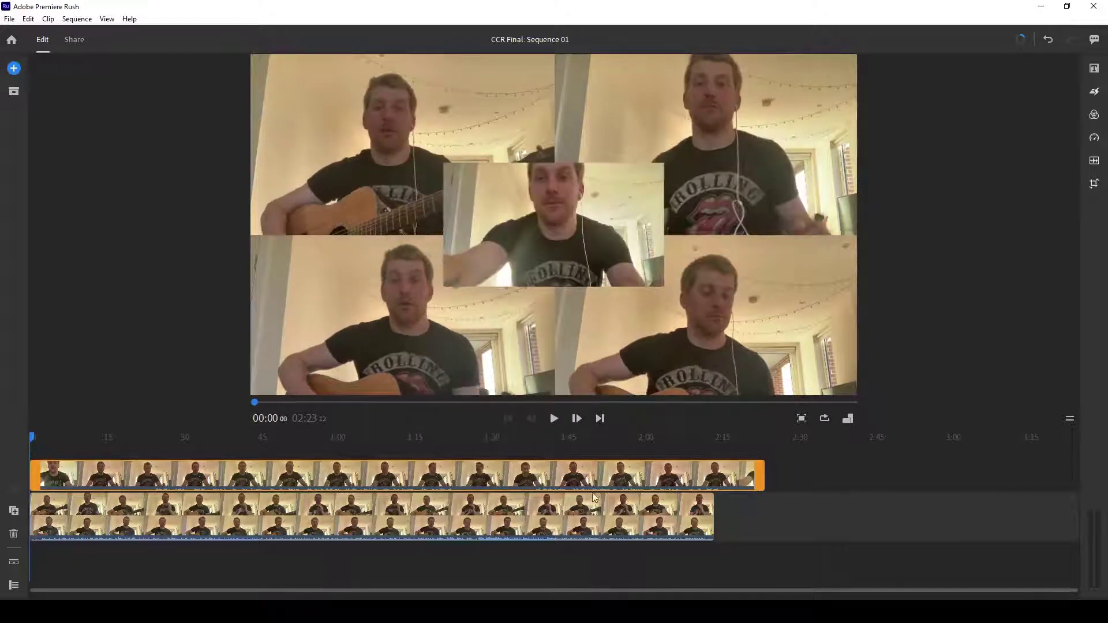
key("equal")
key("equal")
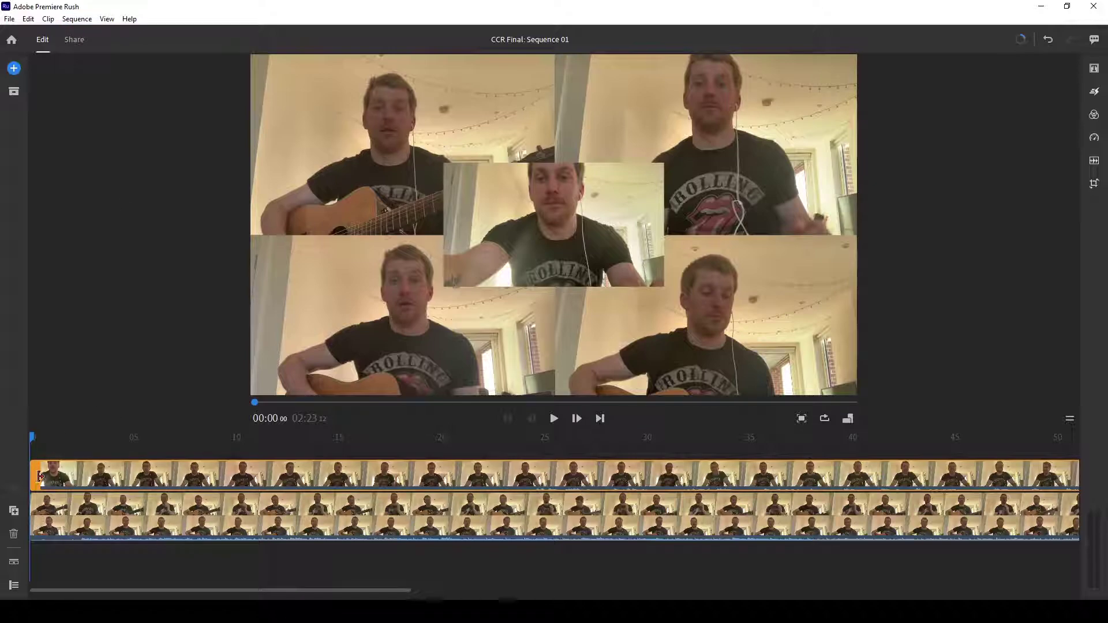
left_click_drag(40, 476, 301, 486)
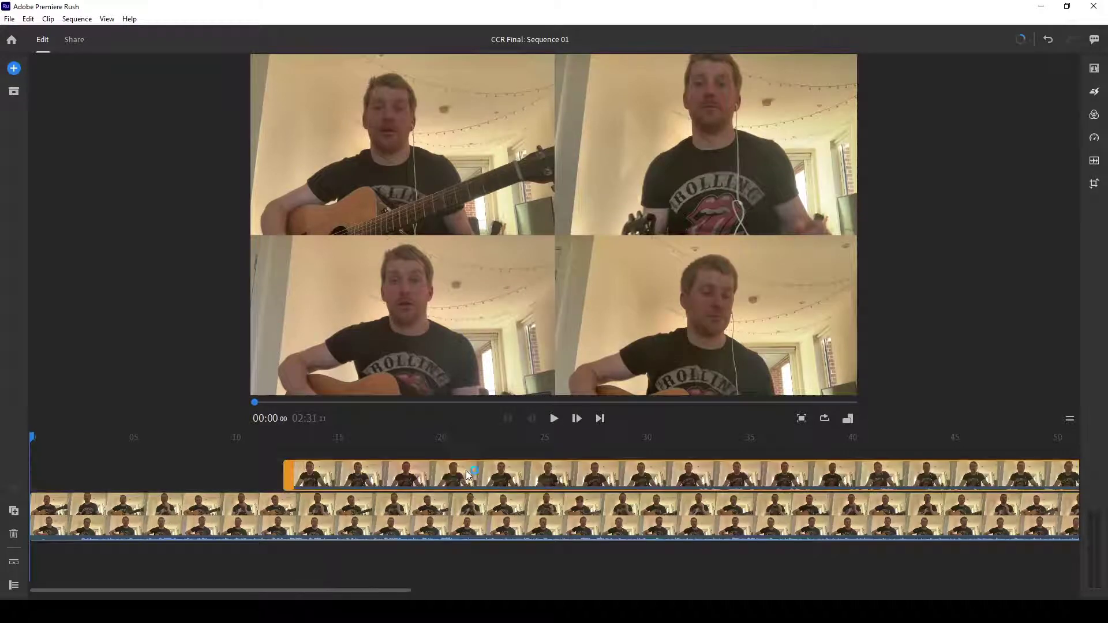
key("ctrl+z")
key("ctrl+z")
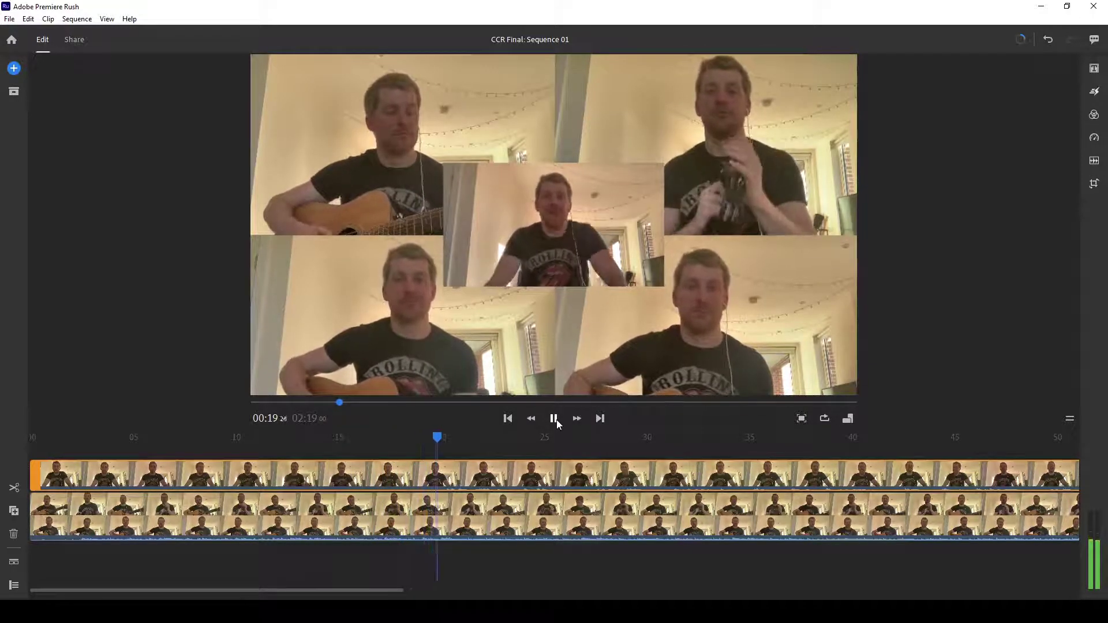
Nudge the Lead Vox clip a few frames later twice, replaying from about 0:17 to check sync.
left_click(555, 420)
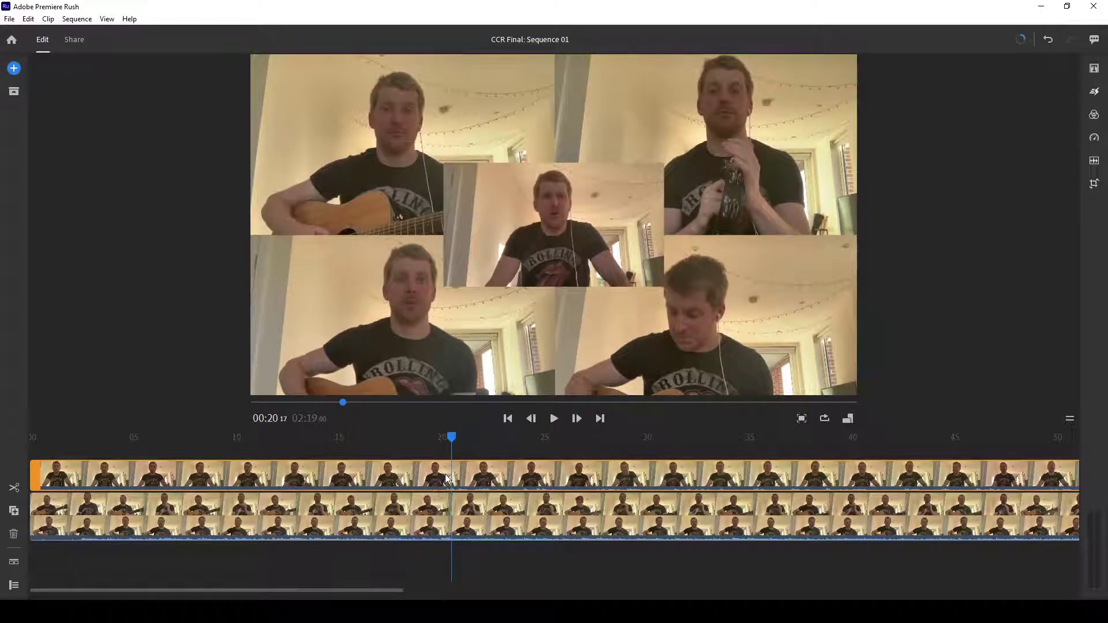
left_click_drag(445, 478, 459, 478)
left_click(365, 451)
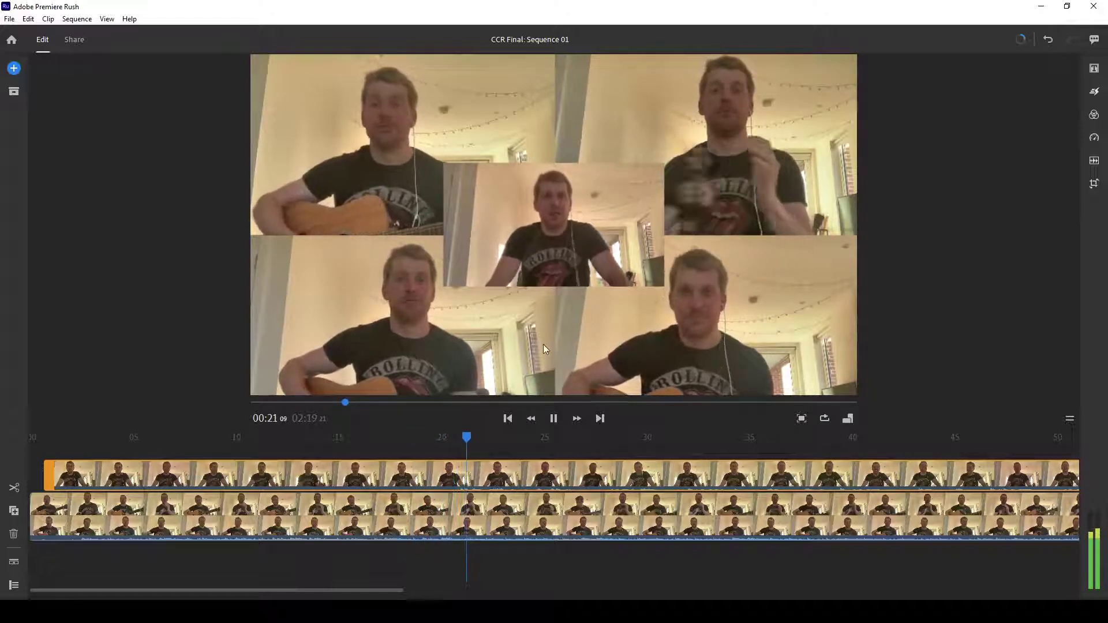
left_click_drag(499, 484, 506, 484)
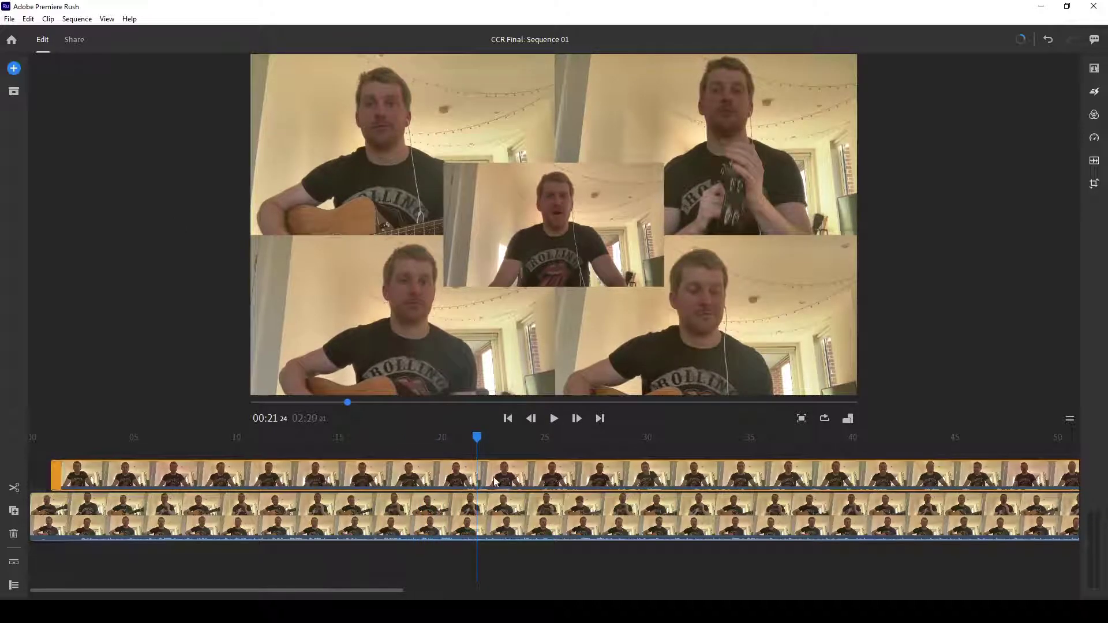
left_click(397, 447)
left_click(562, 419)
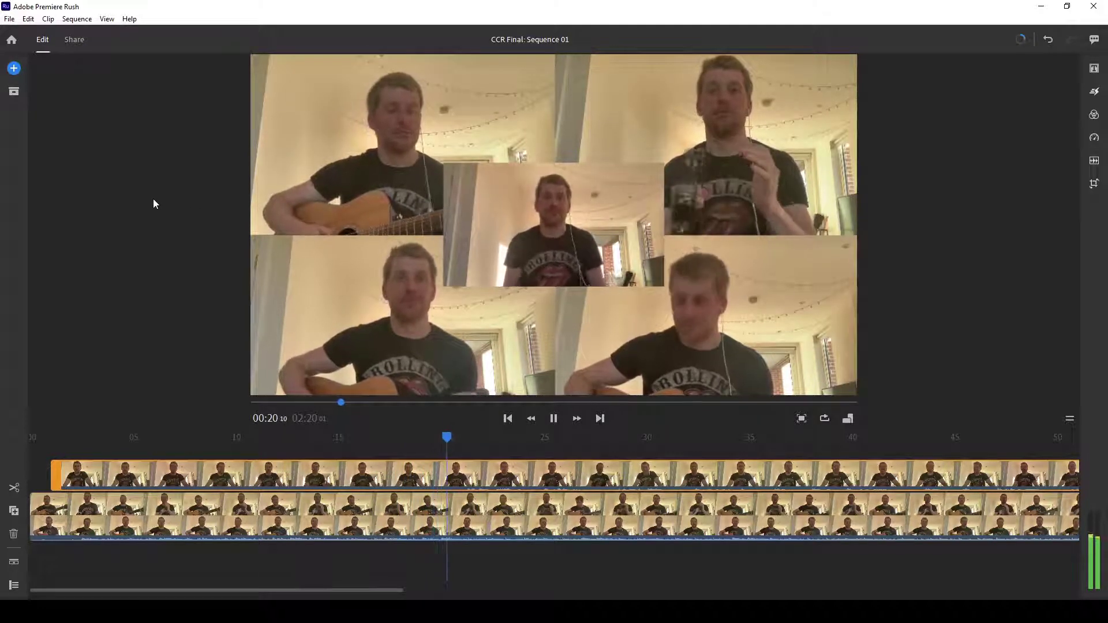
left_click(552, 420)
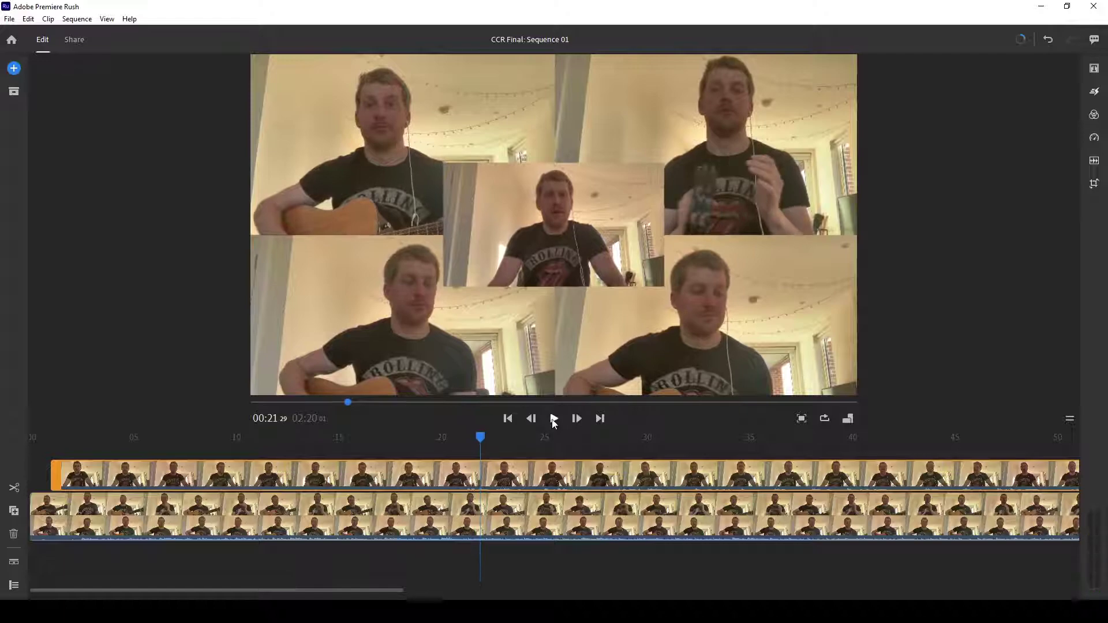
key("=")
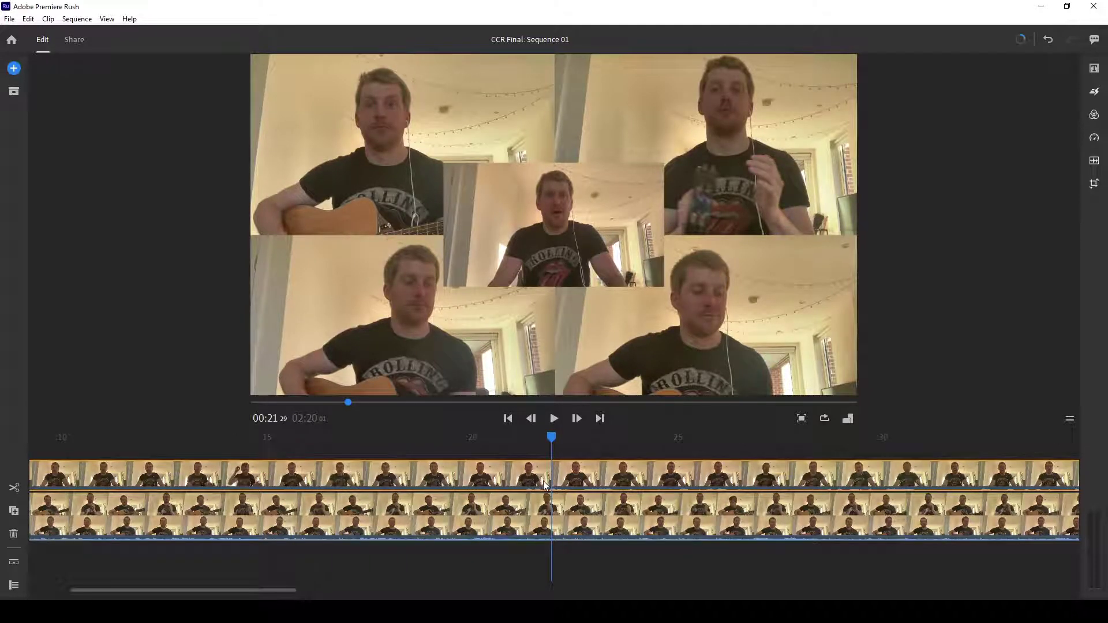
left_click(388, 442)
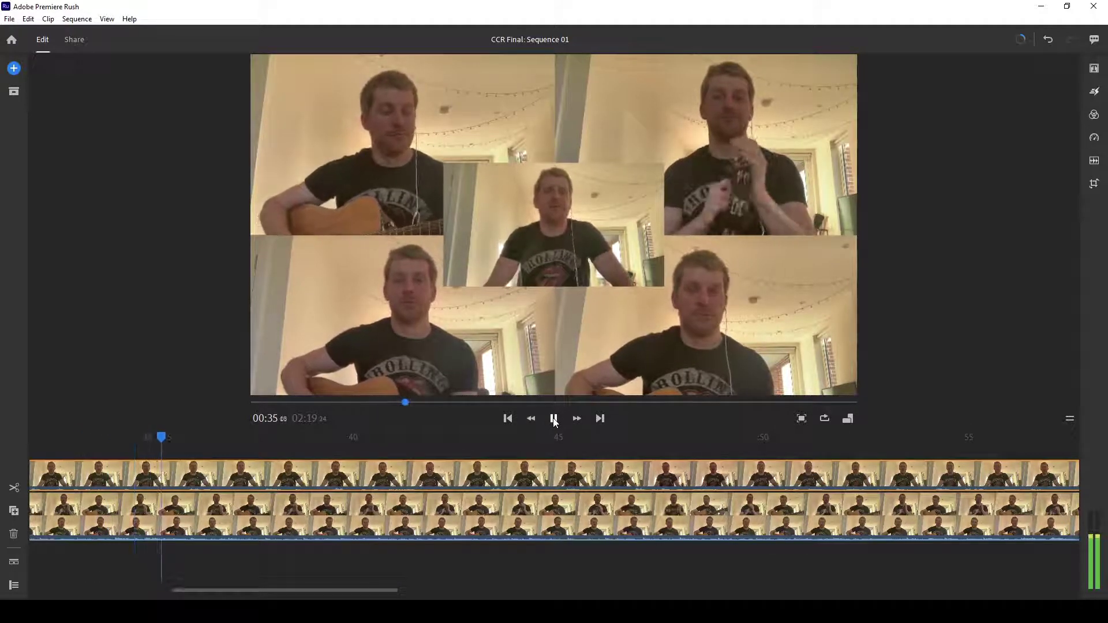
Extend Lead Vox's start leftward to the beginning of the timeline.
left_click(554, 418)
key("minus")
key("minus")
key("minus")
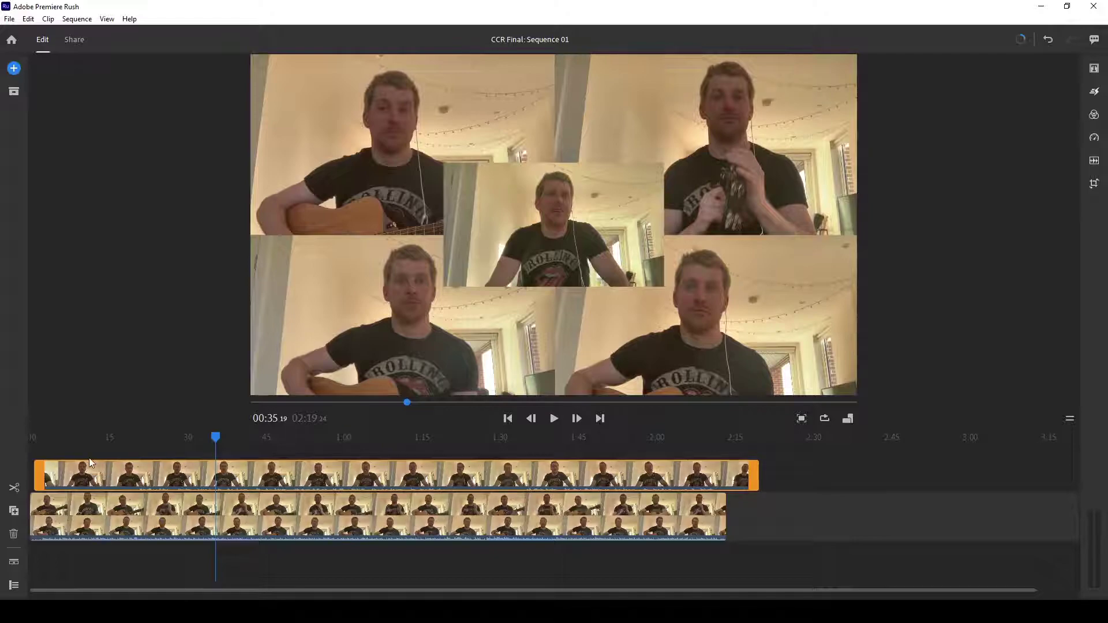
key("equal")
left_click_drag(42, 473, 18, 471)
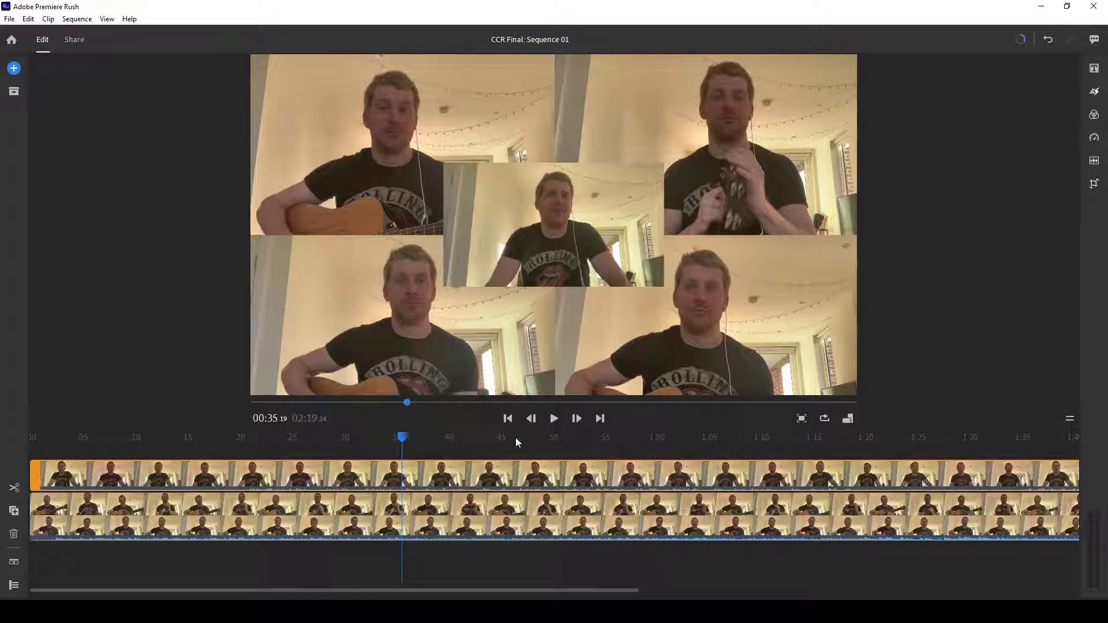
left_click(508, 419)
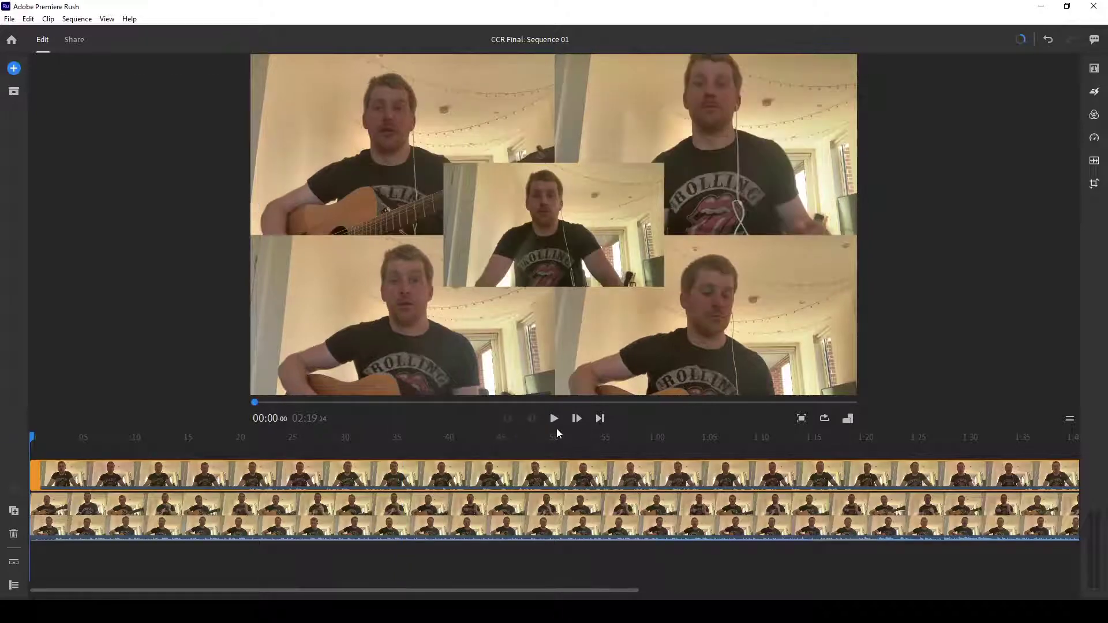
left_click(553, 418)
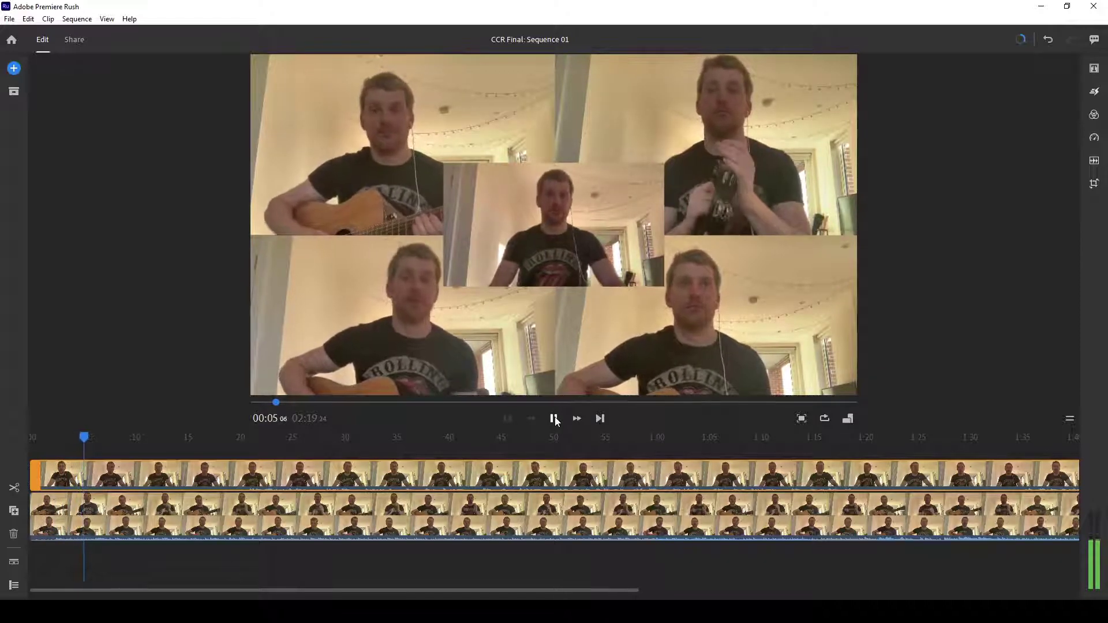
left_click(554, 421)
key("minus")
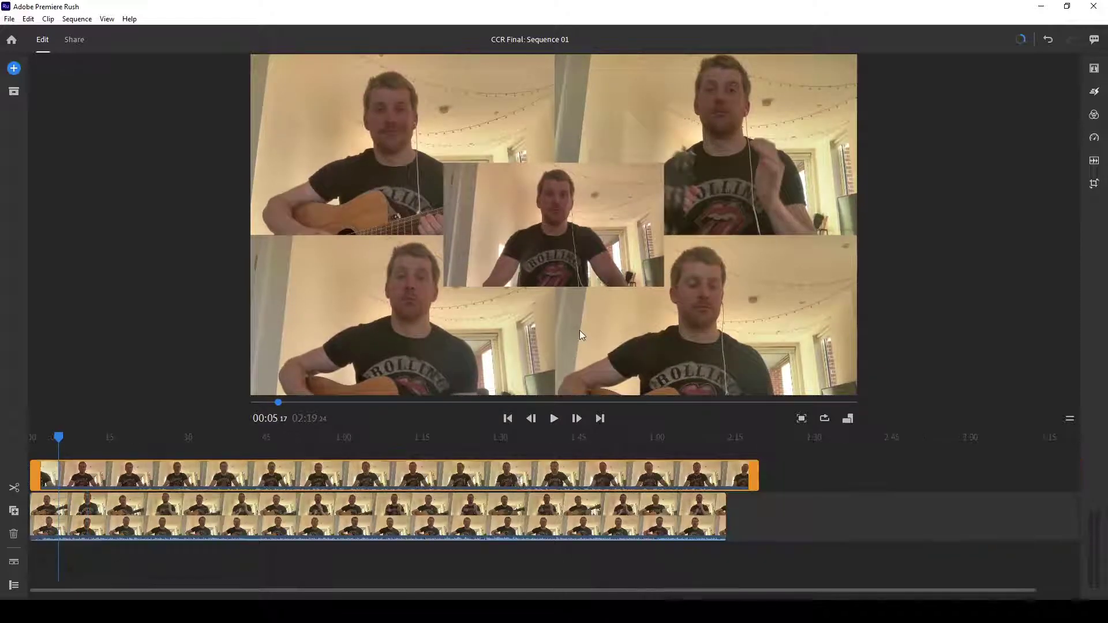
Trim Lead Vox's end back to the four-panel clip's end, making CCR Final 02:13:15 long.
left_click(681, 455)
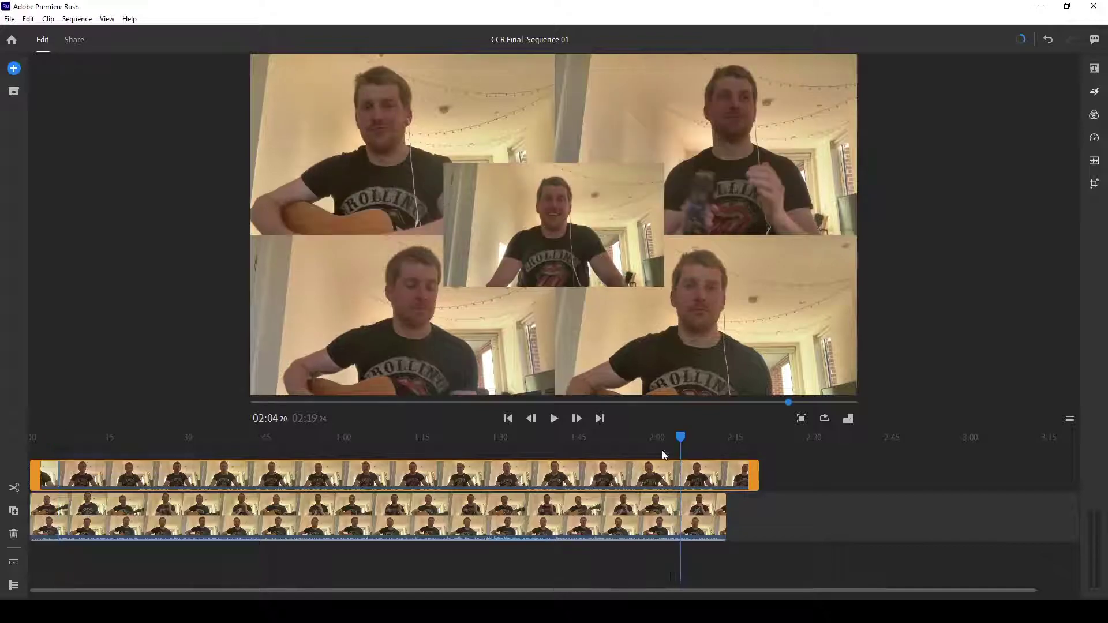
left_click(554, 420)
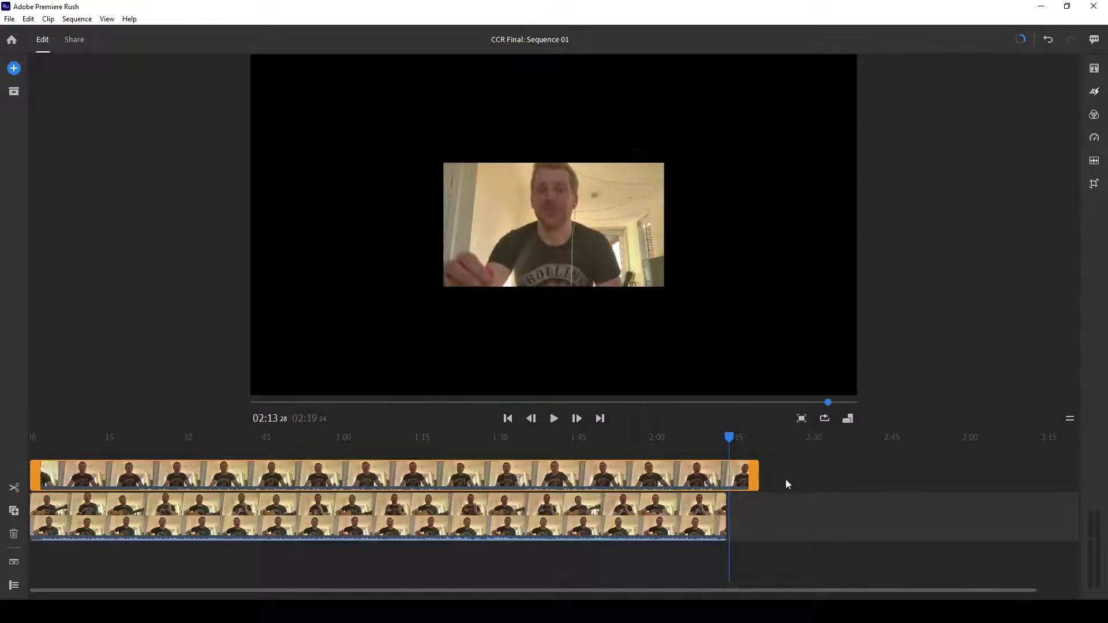
key("equal")
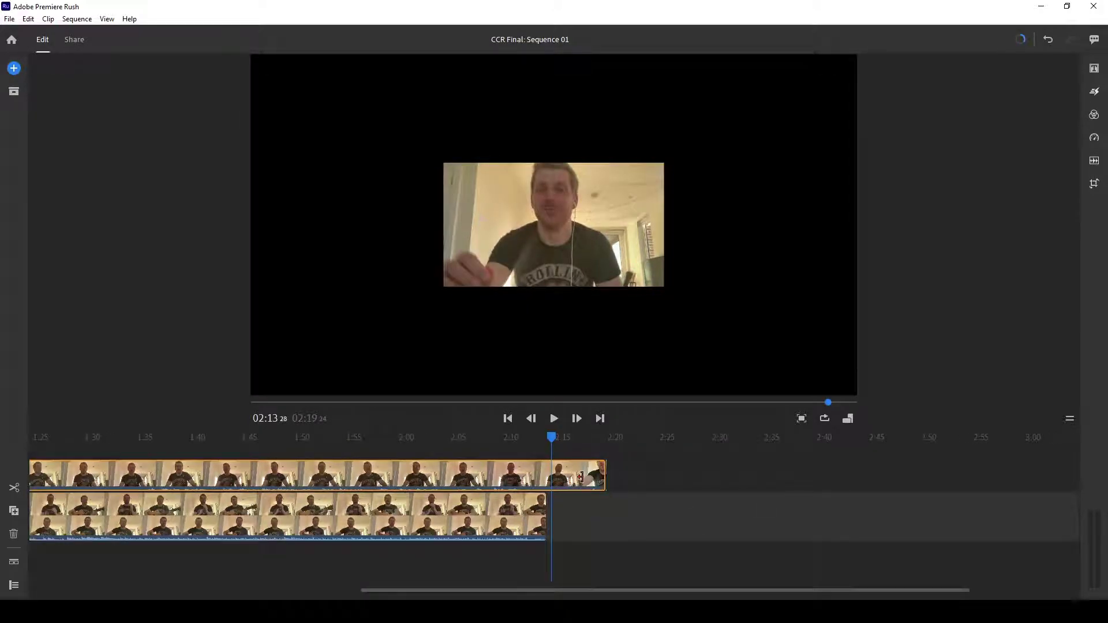
left_click_drag(581, 476, 538, 479)
key("equal")
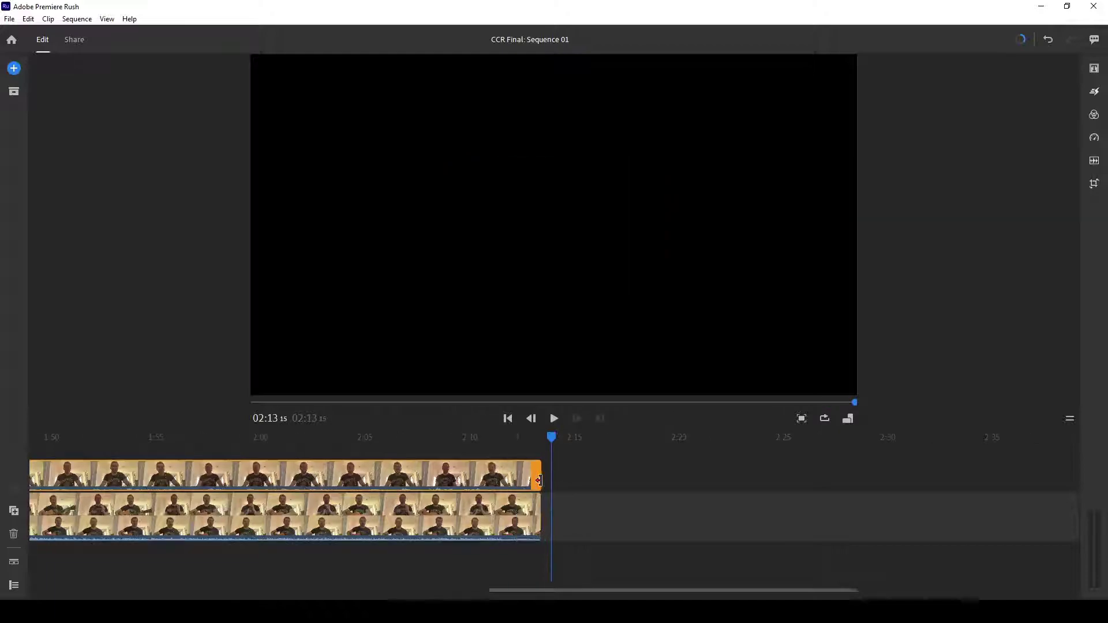
left_click(524, 450)
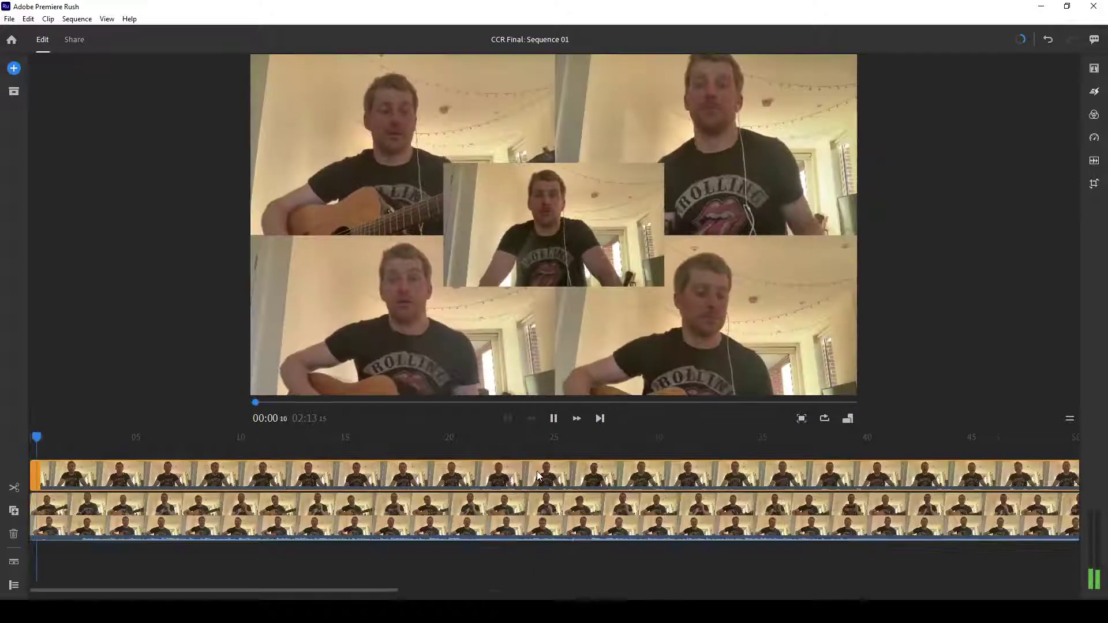
Trim Lead Vox's end one more frame to 02:13:14 so both clips end together, then play the ending.
left_click(554, 419)
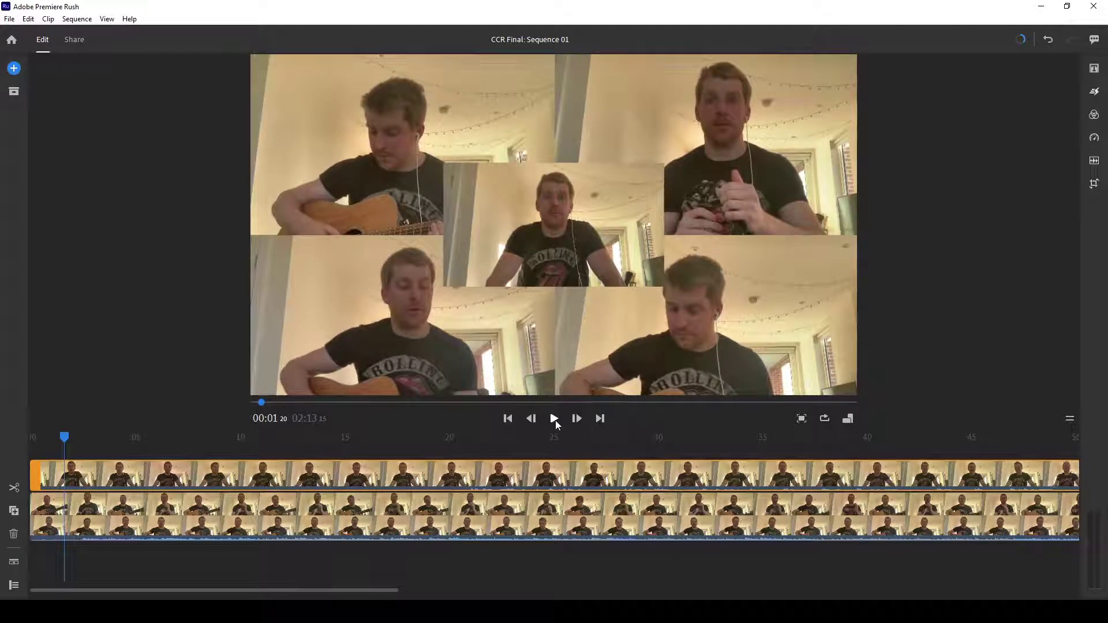
key("backslash")
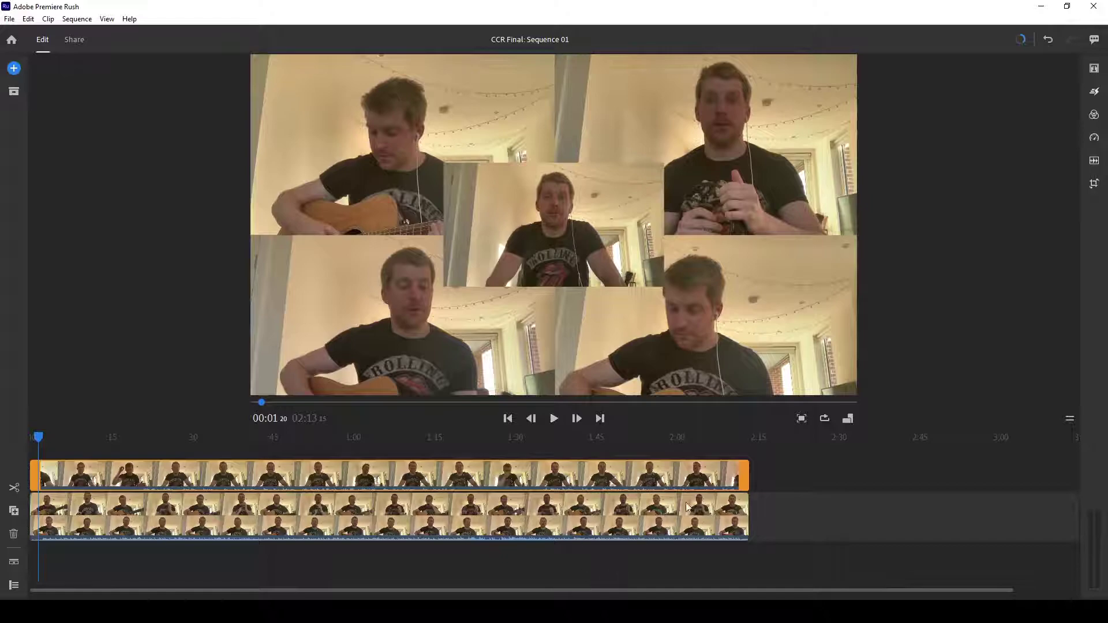
key("equal")
key("equal")
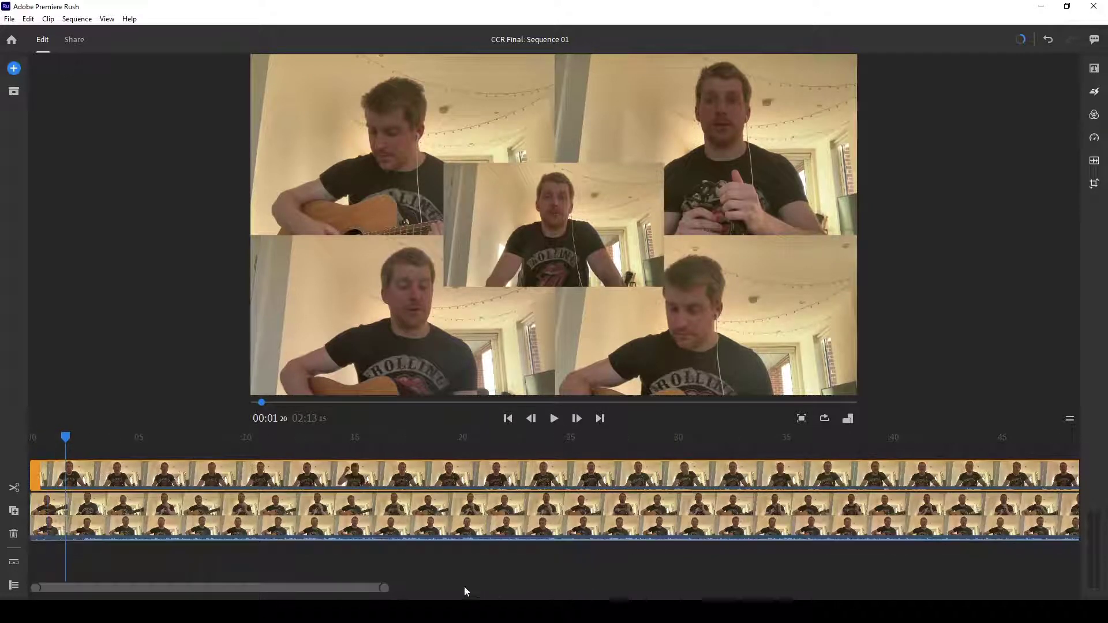
left_click_drag(337, 592, 762, 588)
left_click_drag(654, 476, 652, 477)
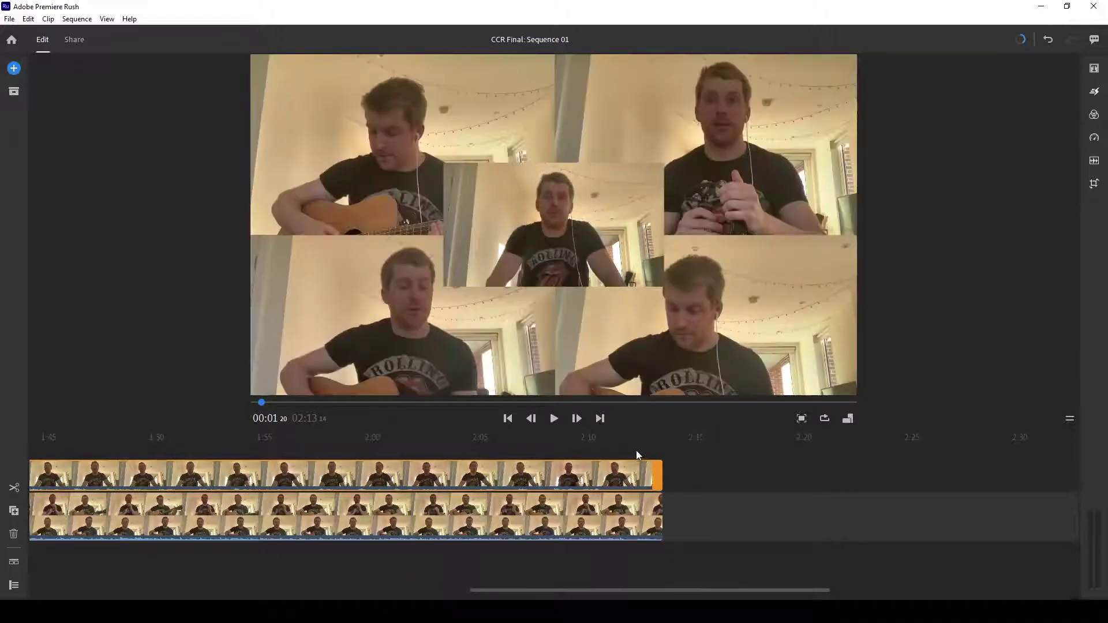
left_click(553, 418)
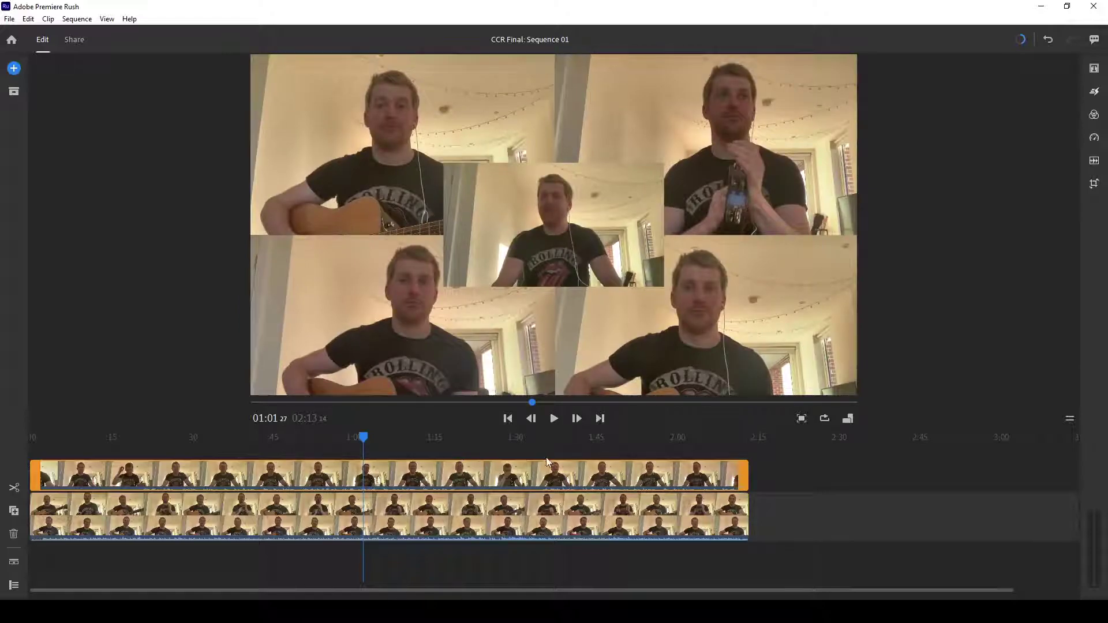
Play the song from 1:36 to 1:46, then show the Lead Vox clip's audio settings (volume 50).
left_click(548, 445)
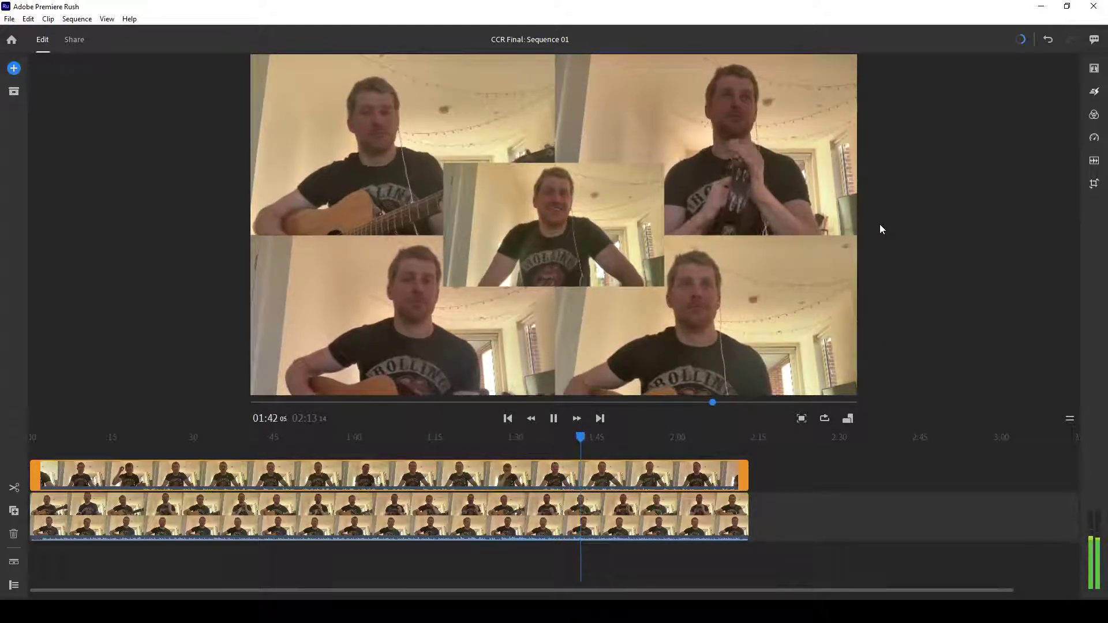
left_click(554, 418)
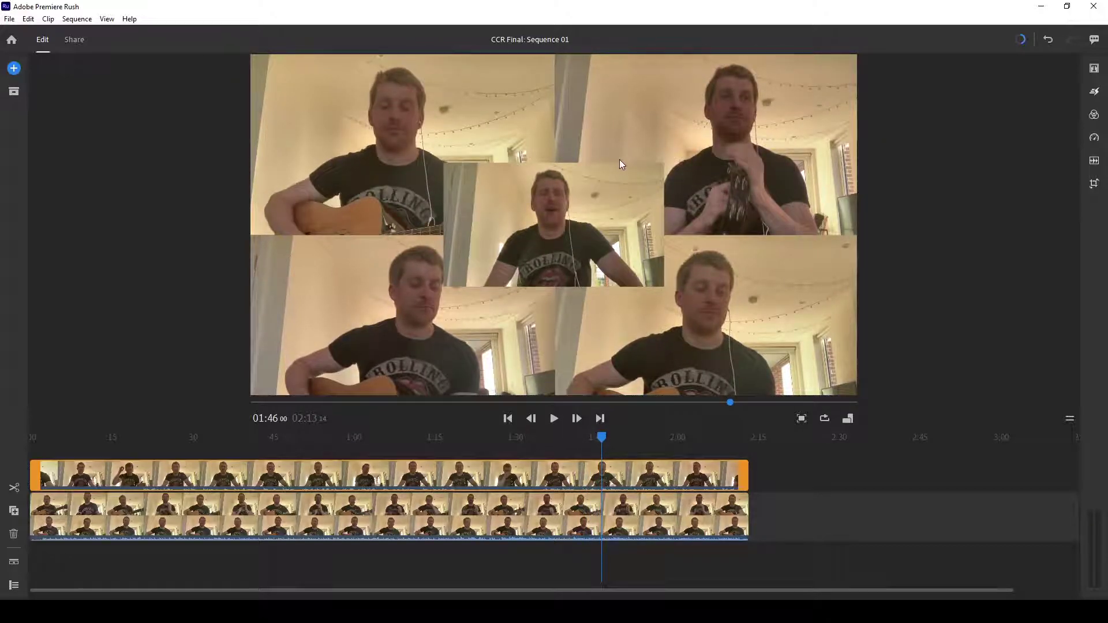
left_click(600, 208)
left_click(1094, 162)
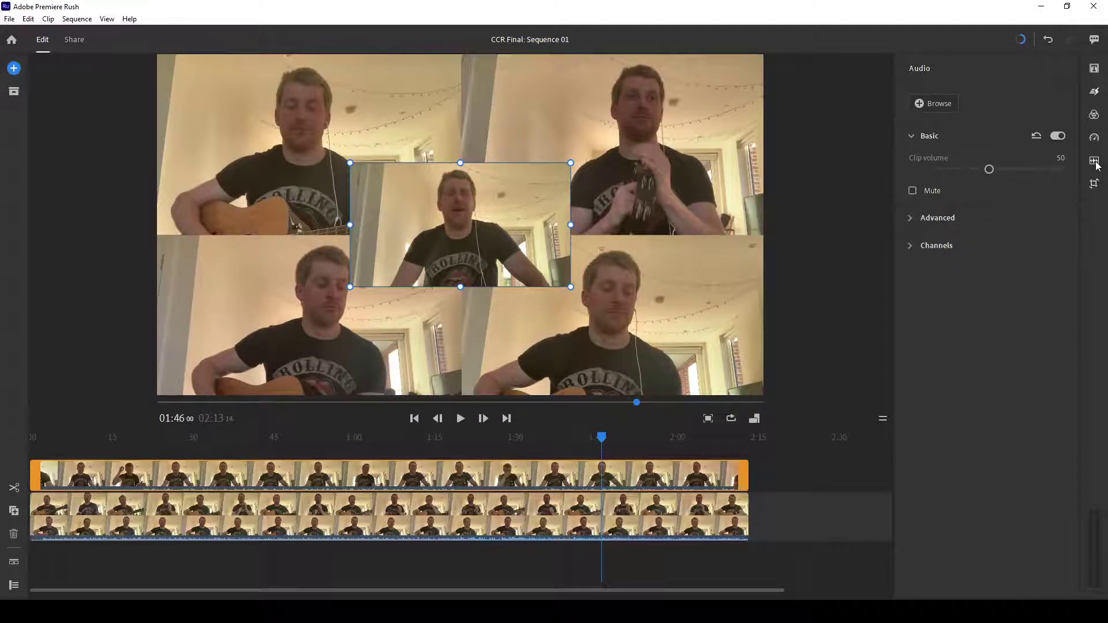
Close the Lead Vox audio settings so the composite preview fills the workspace.
left_click(1095, 162)
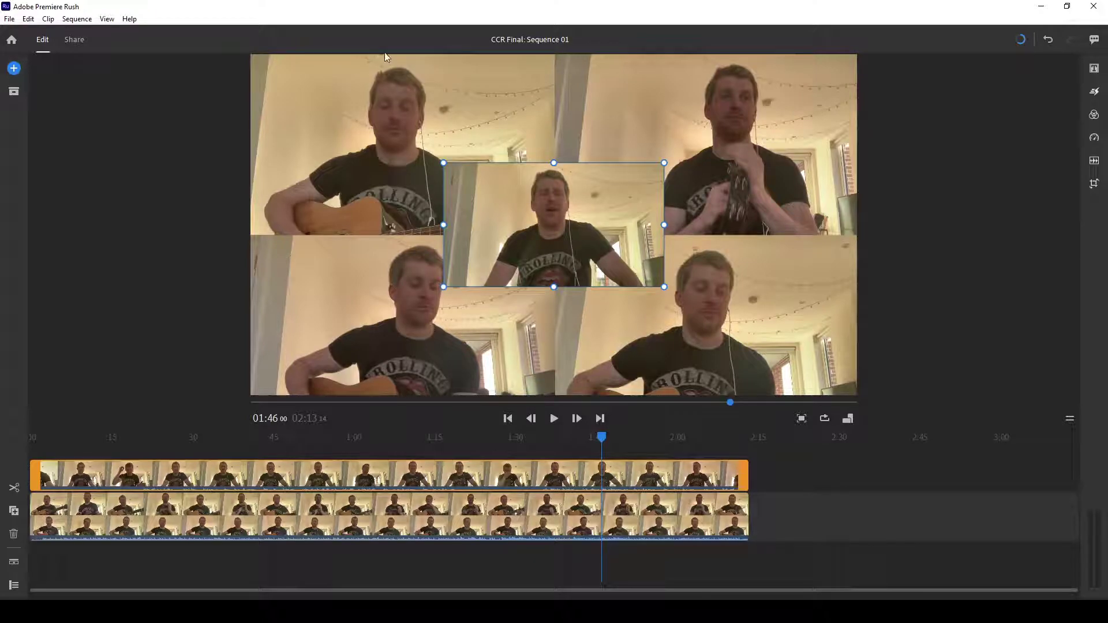
Change the export file name from 'Sequence 01' to 'CCR Final'.
left_click(73, 42)
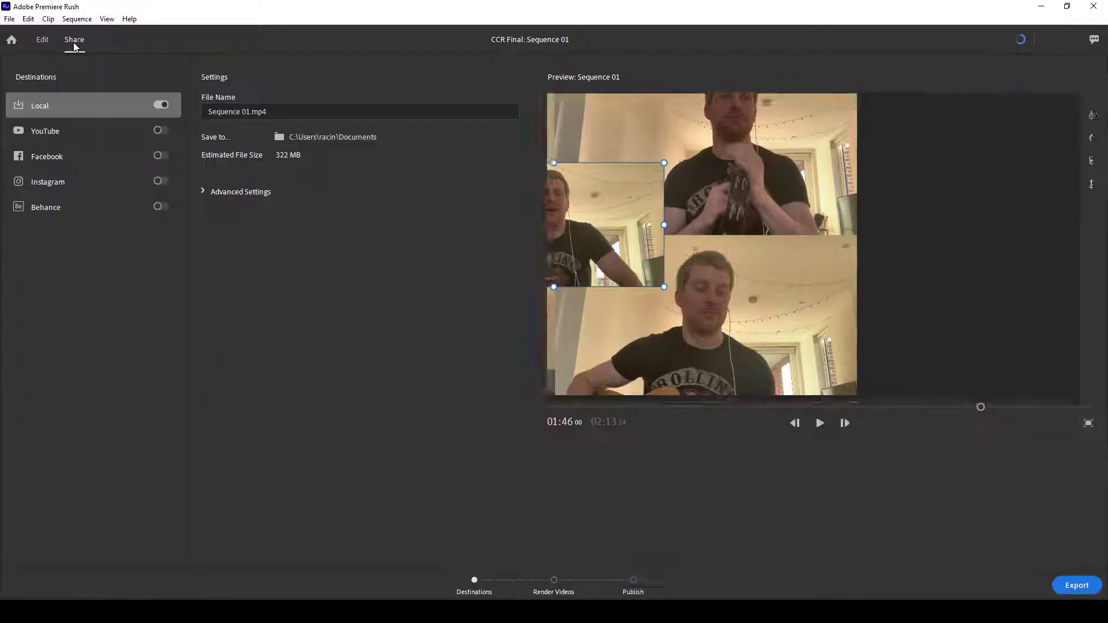
left_click(265, 110)
left_click_drag(246, 109, 173, 121)
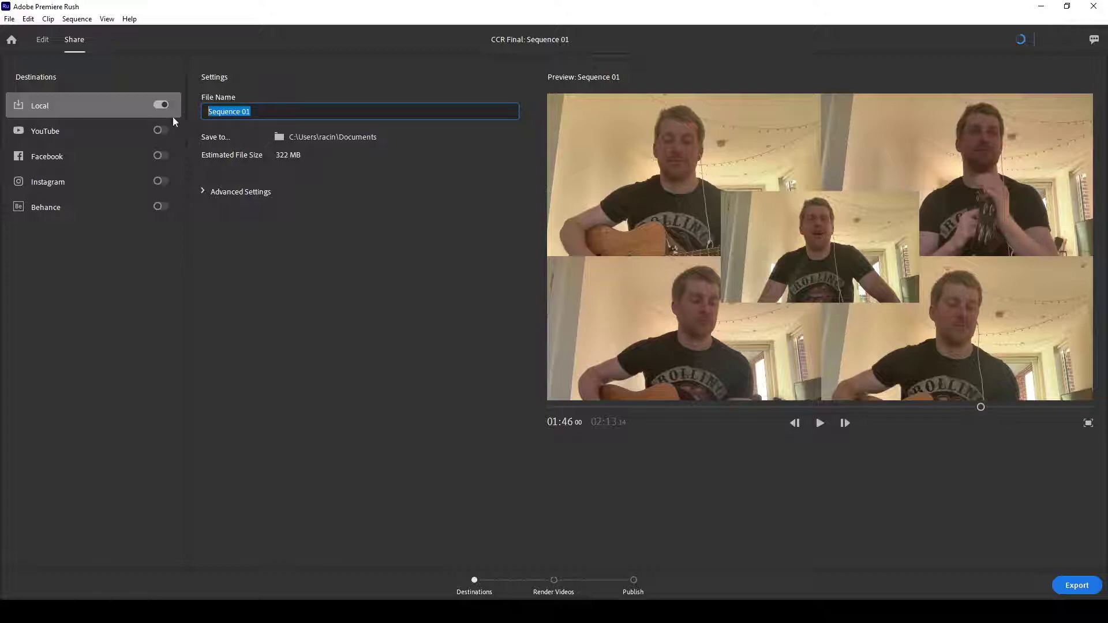
type("CCR Final")
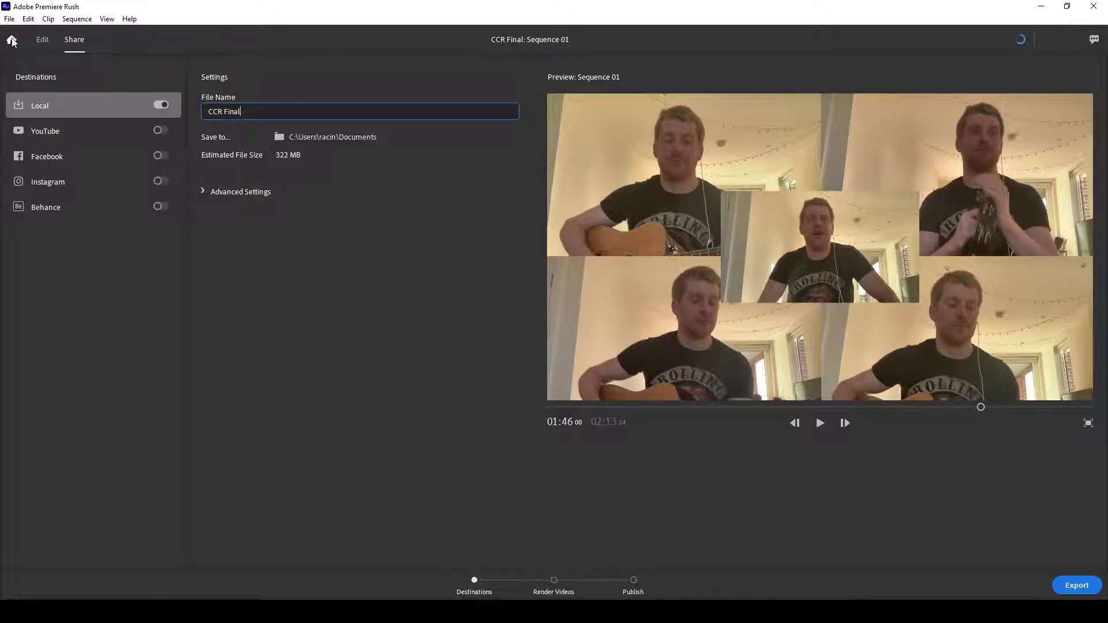
left_click(42, 39)
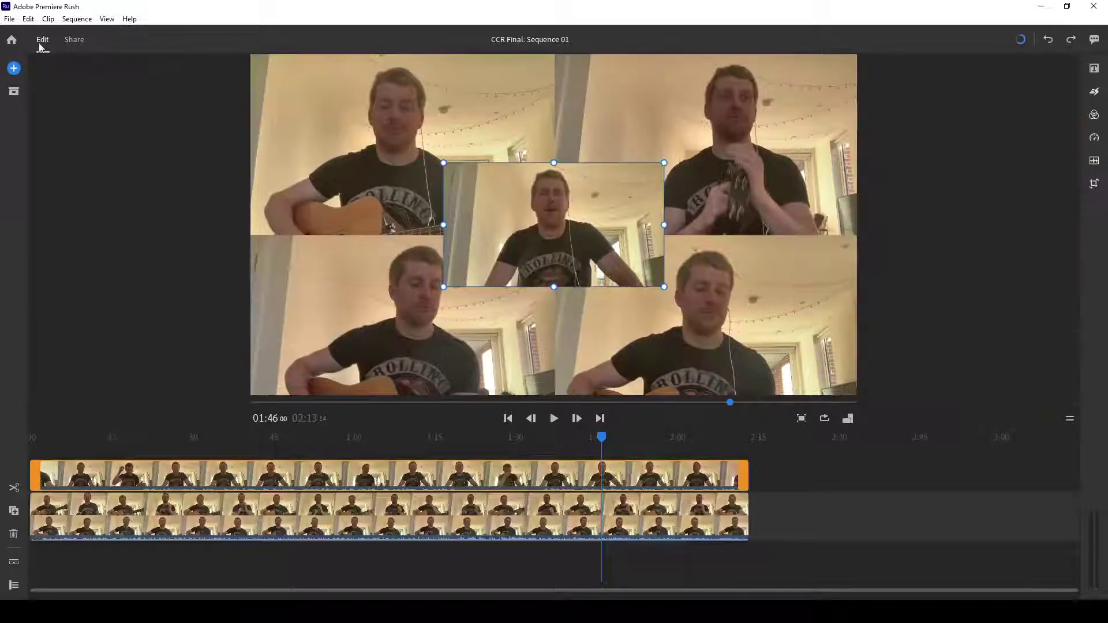
left_click(875, 236)
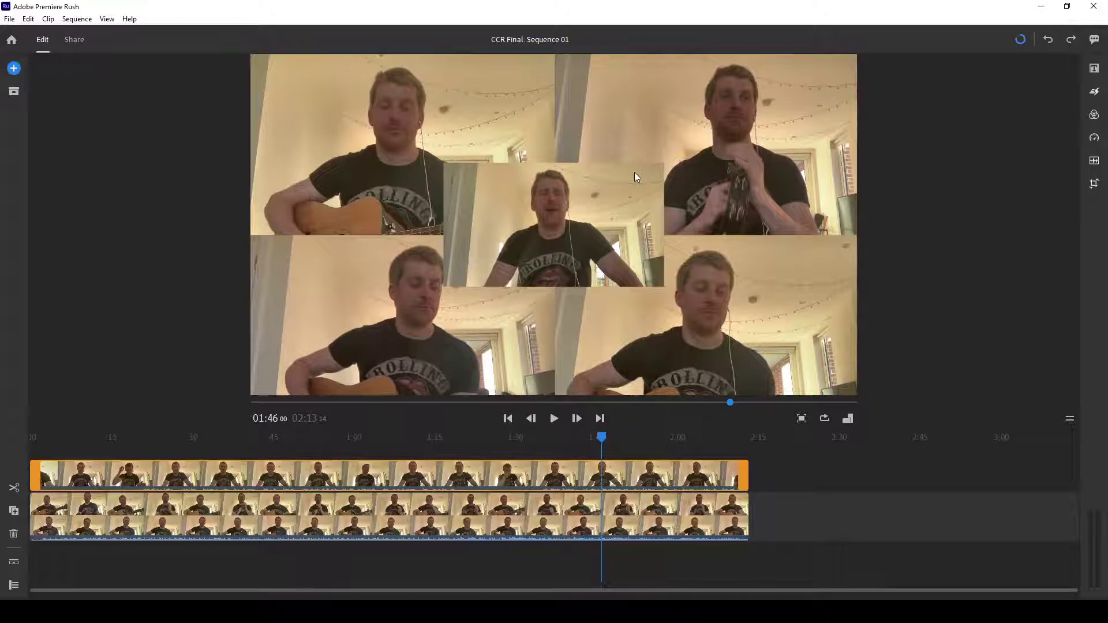
left_click(848, 420)
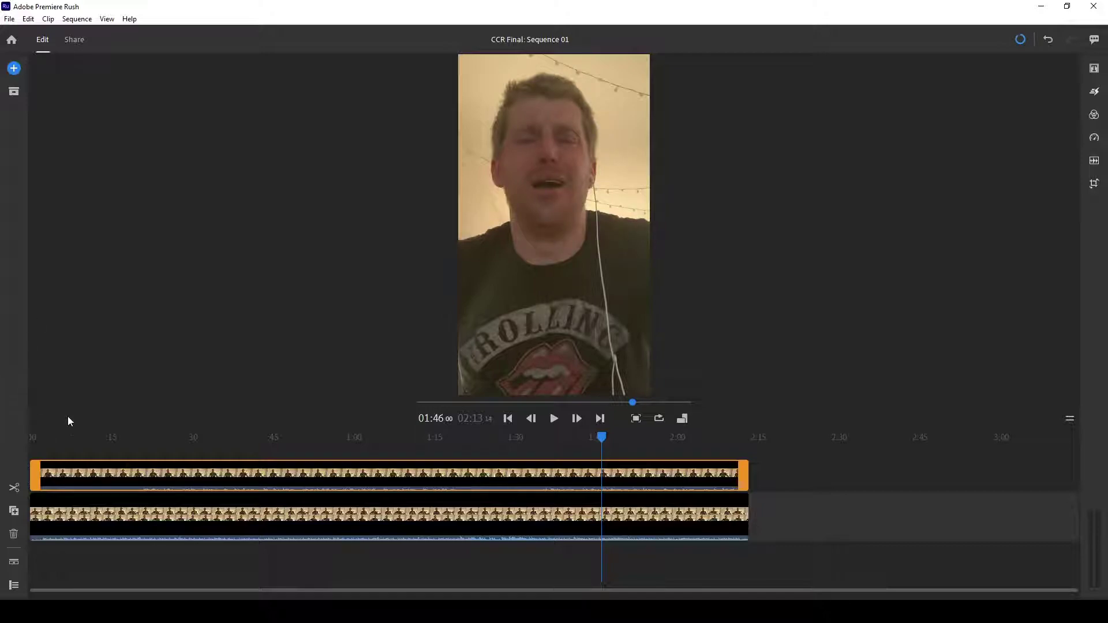
left_click(681, 419)
At 1:06, shrink the four-window composite from its corner toward the centre of the frame.
left_click(387, 452)
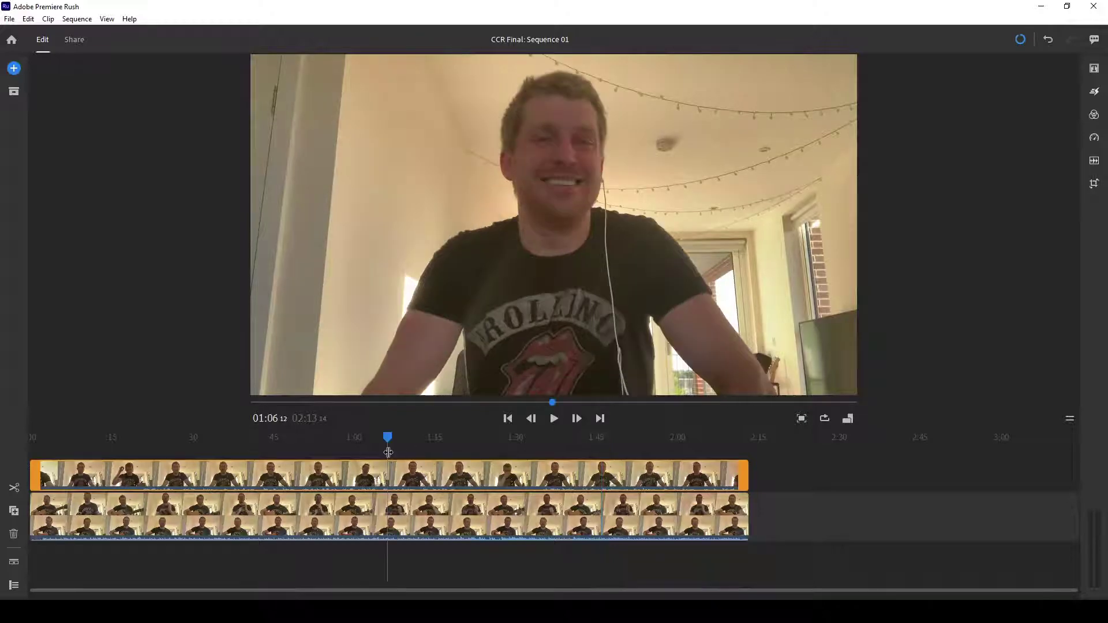
left_click(467, 506)
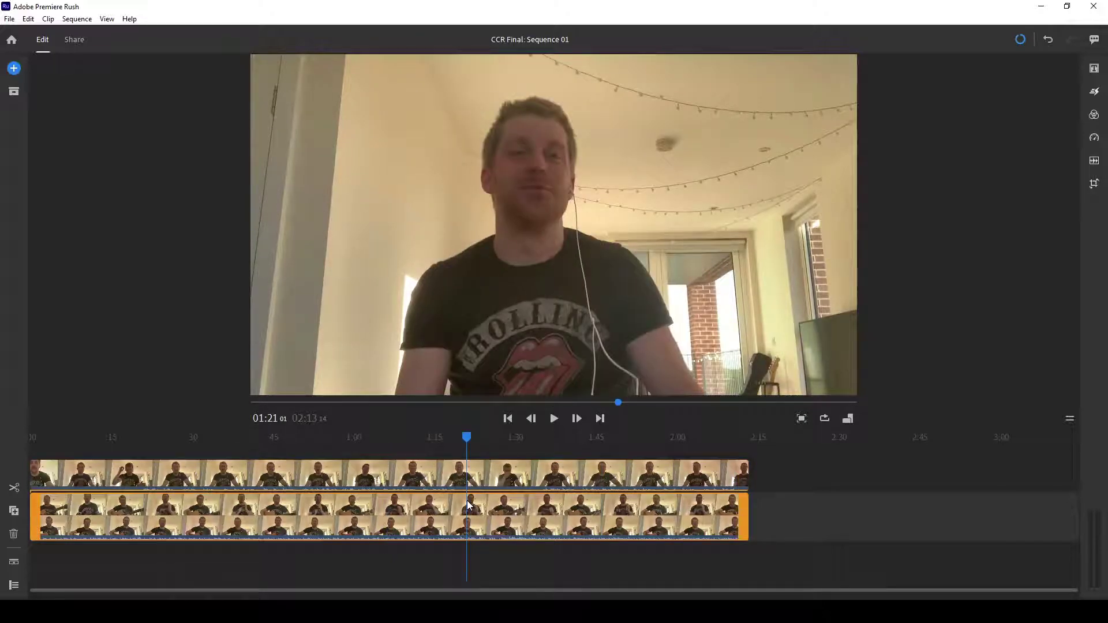
left_click(354, 293)
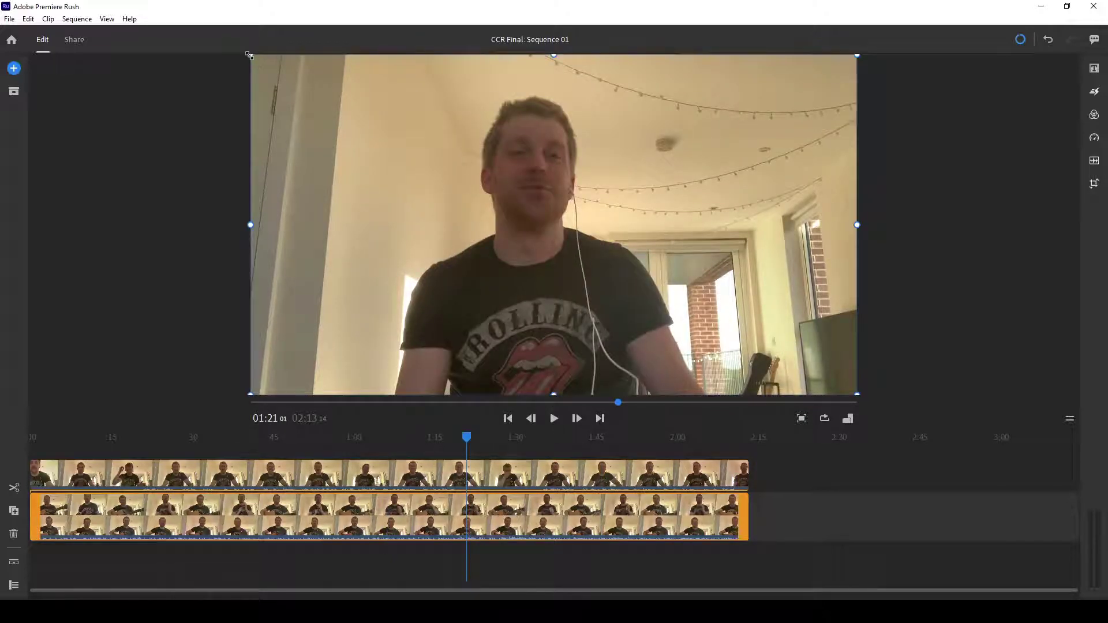
left_click_drag(252, 55, 470, 169)
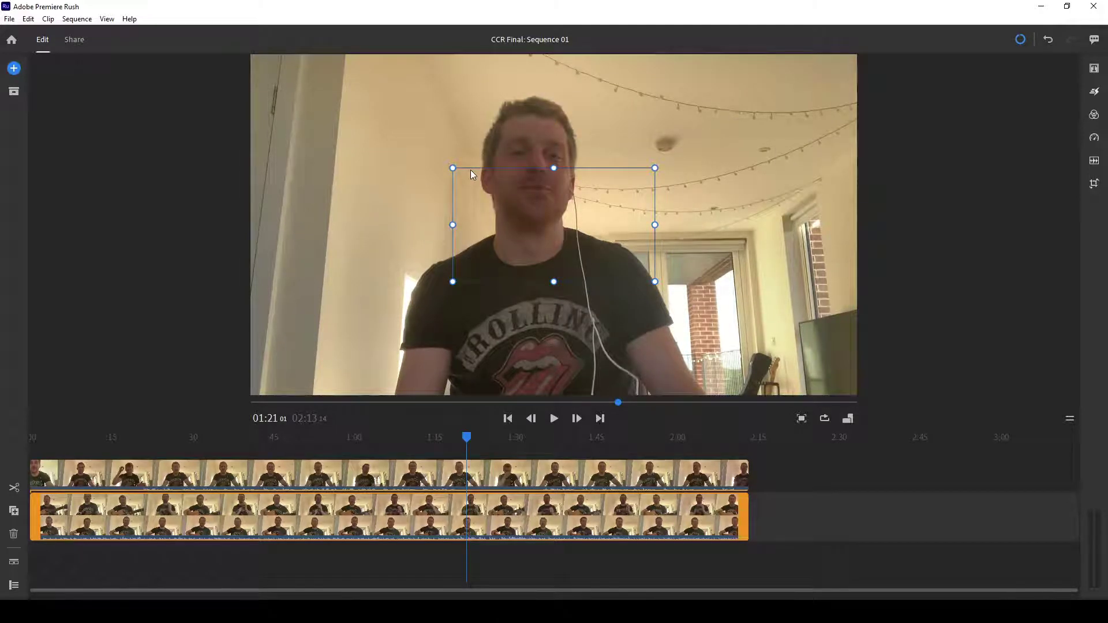
At 1:17, shrink the lead-vocal clip to a small centred window.
left_click(448, 499)
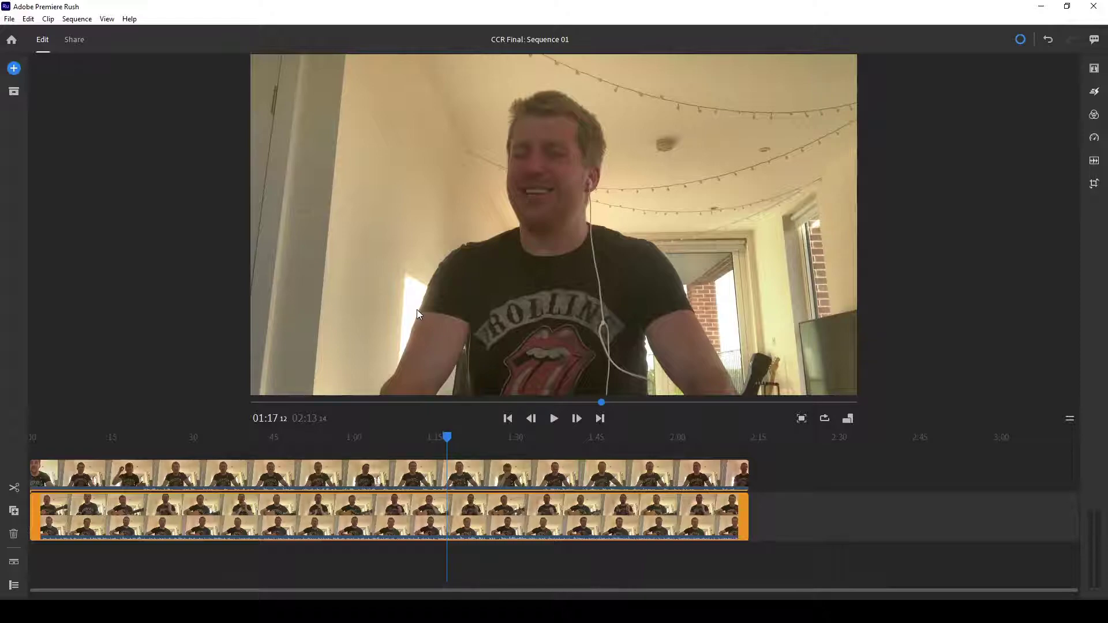
left_click(393, 484)
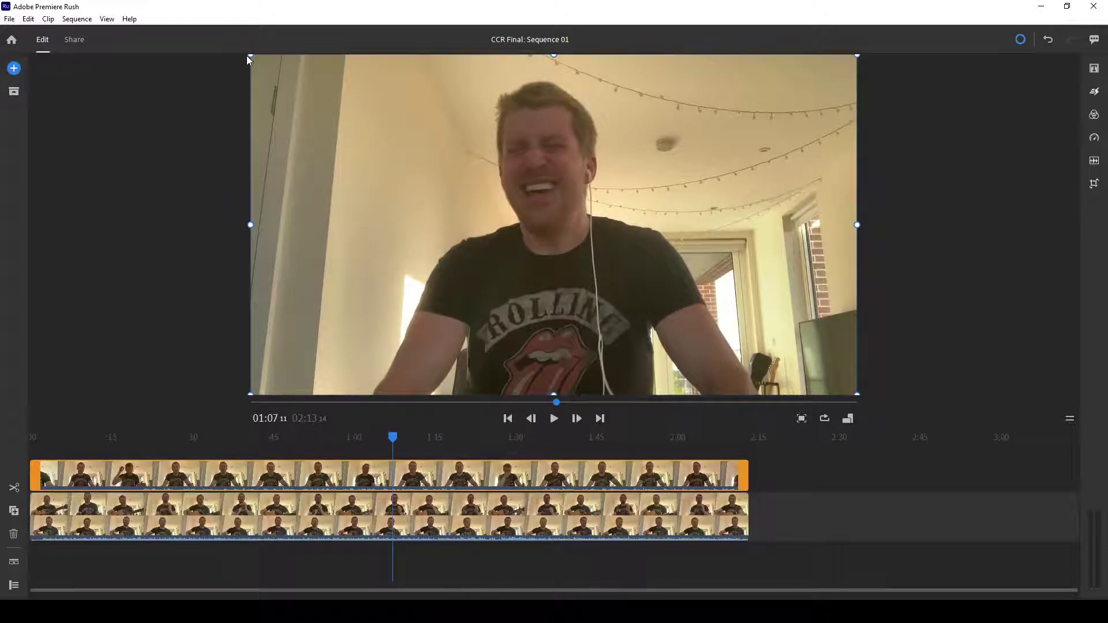
left_click_drag(249, 55, 492, 196)
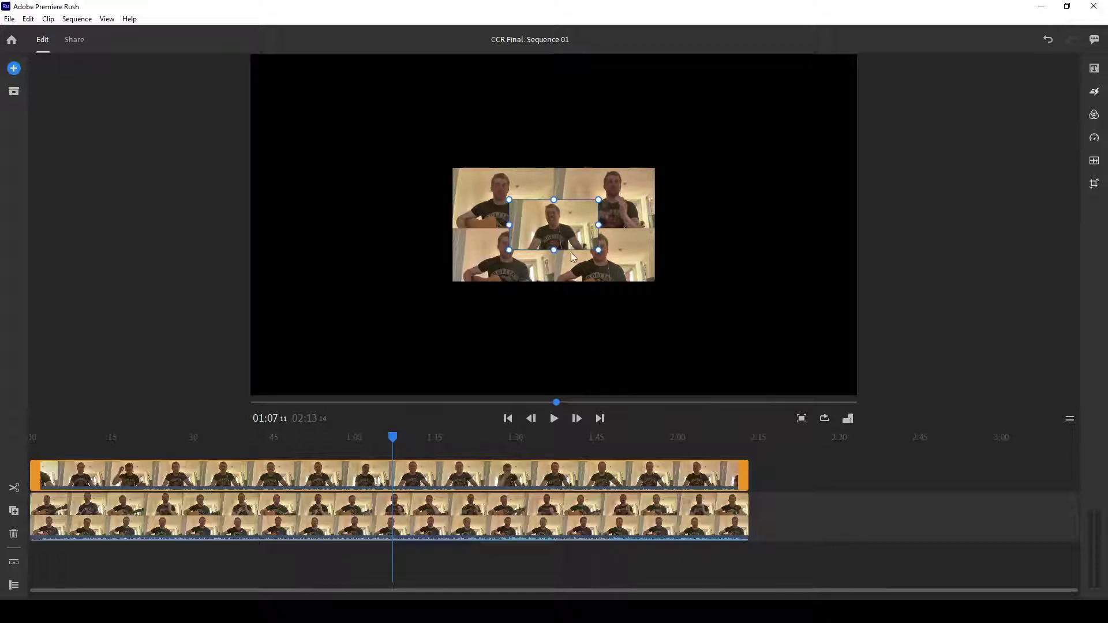
At 1:30, enlarge the four-window composite so it fills the frame again.
left_click(515, 522)
left_click(476, 187)
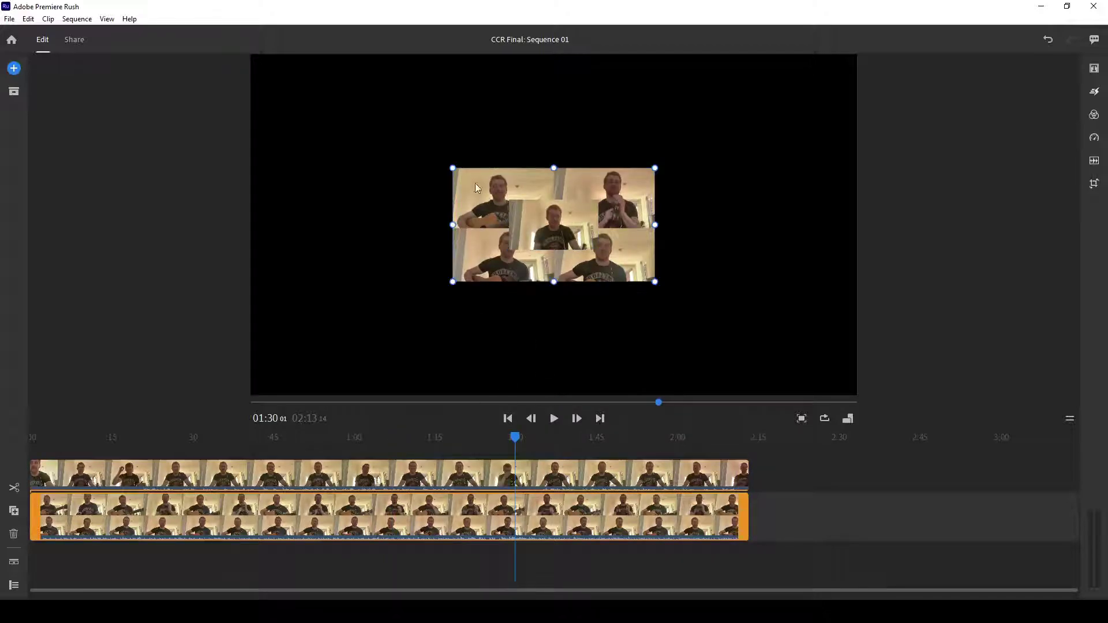
left_click_drag(452, 168, 227, 55)
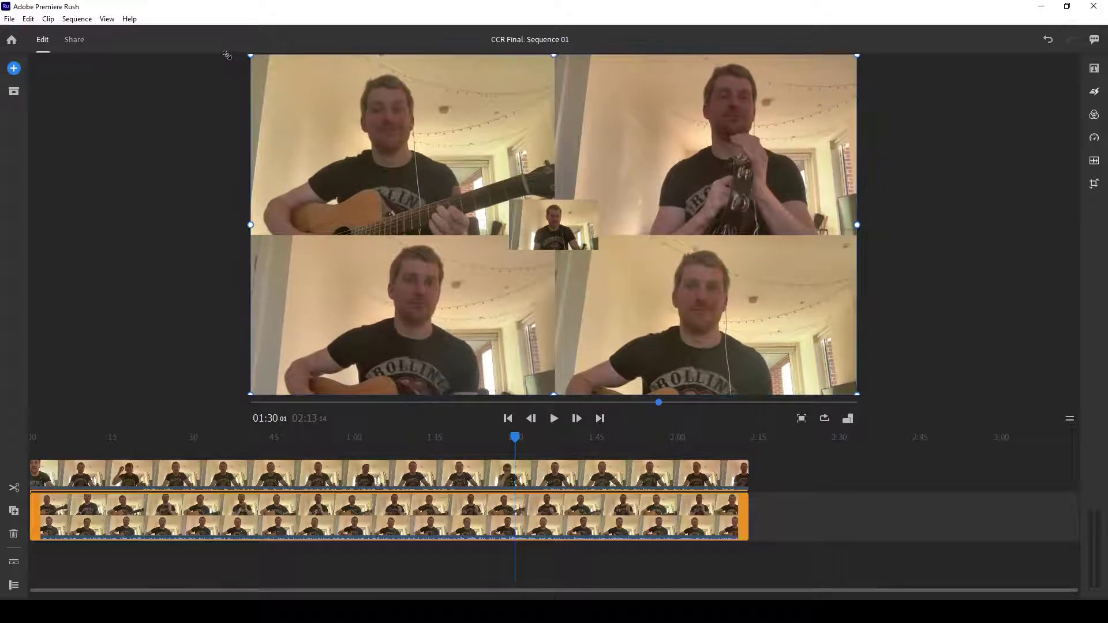
Enlarge the small lead-vocal window and recentre it over the grid.
left_click(539, 474)
left_click(521, 206)
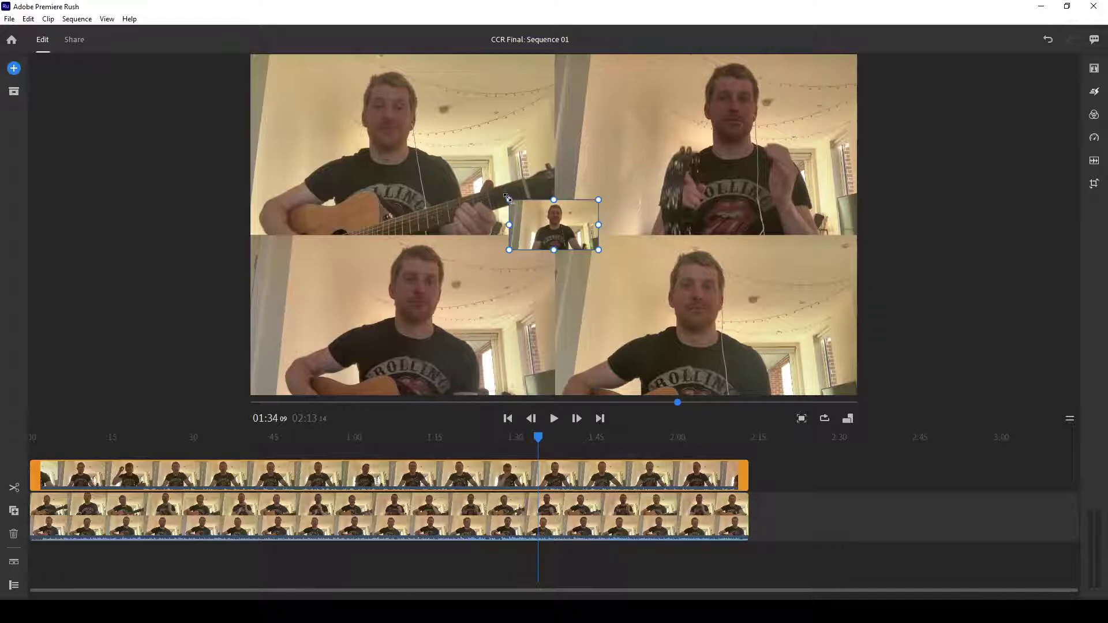
left_click_drag(509, 200, 452, 169)
mouse_move(550, 235)
left_mouse_down()
mouse_move(557, 249)
mouse_move(549, 238)
left_mouse_up()
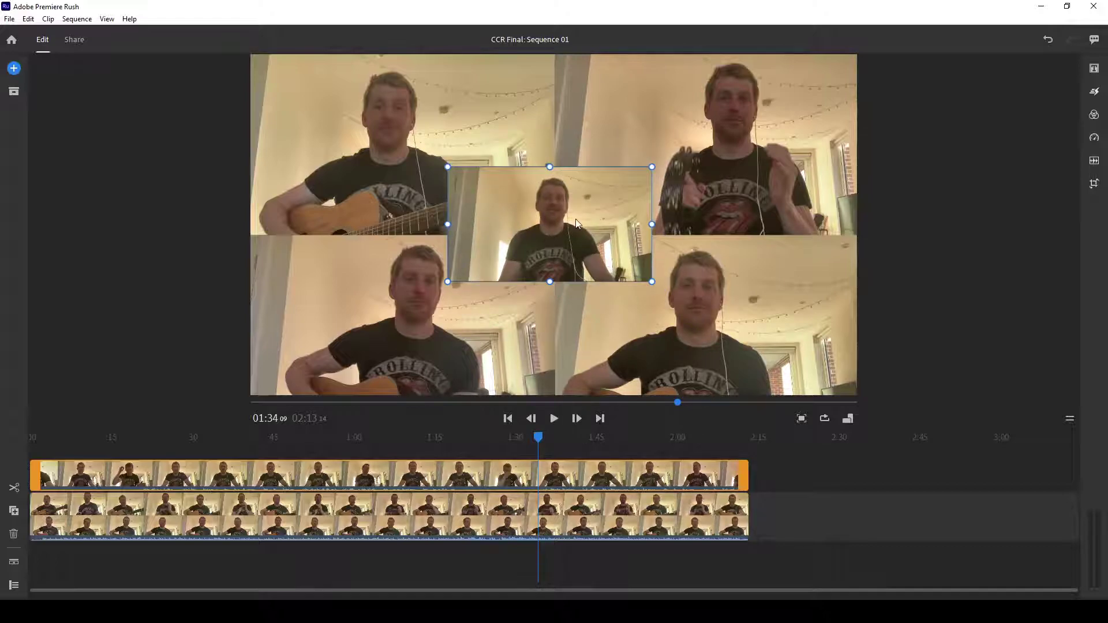
Crop the Lead Vox window 22.8% on left and right, then enlarge it centred over the grid.
left_click(1094, 184)
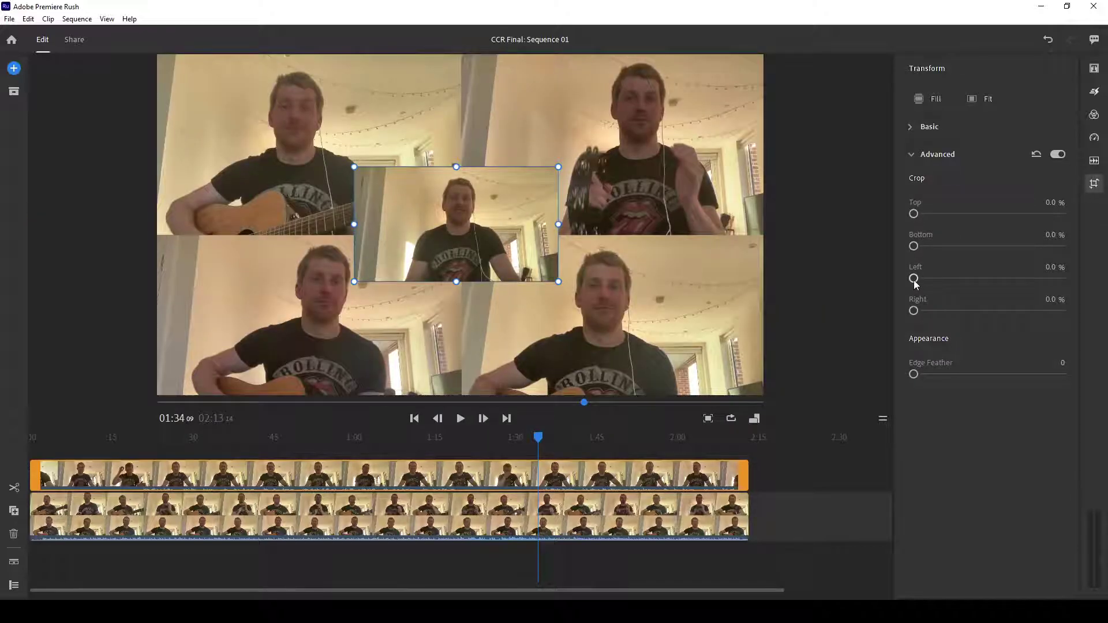
left_click_drag(915, 280, 945, 278)
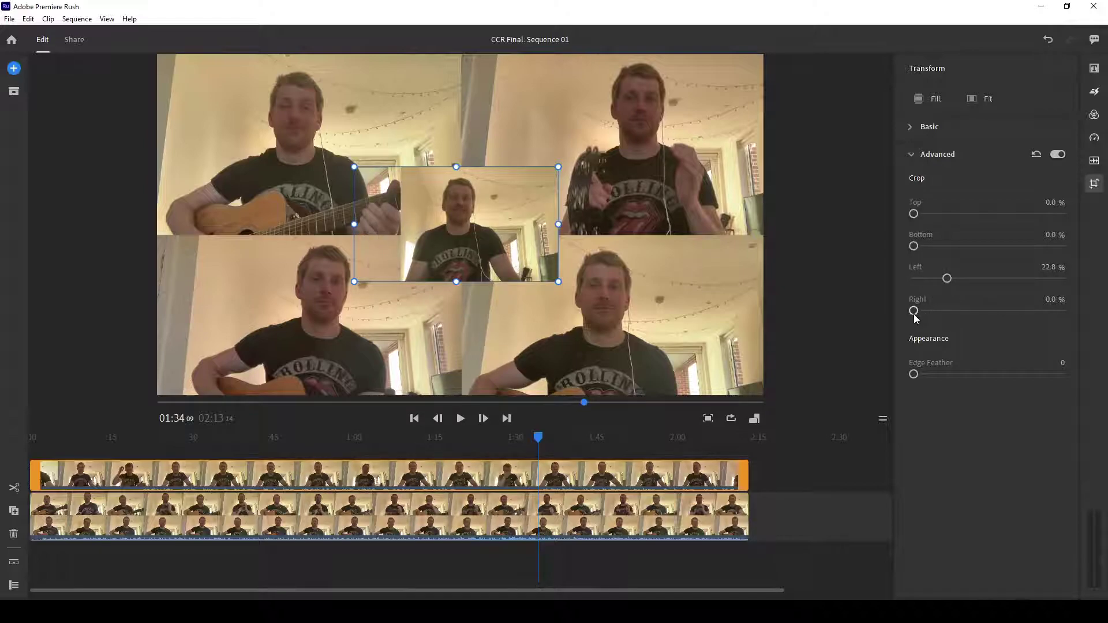
left_click_drag(914, 311, 948, 313)
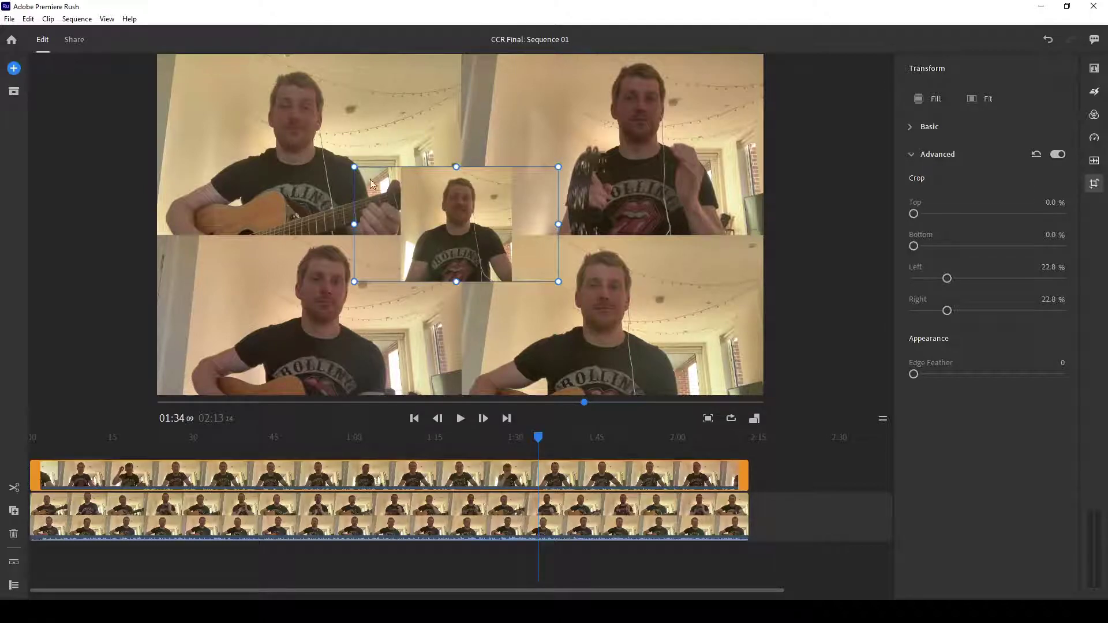
left_click_drag(354, 166, 289, 133)
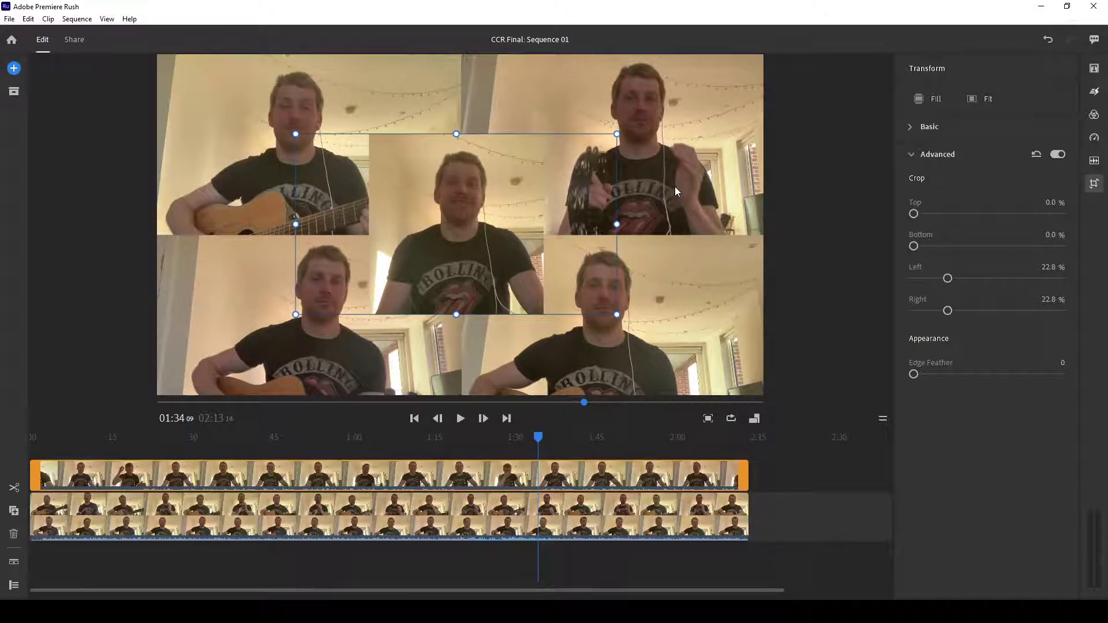